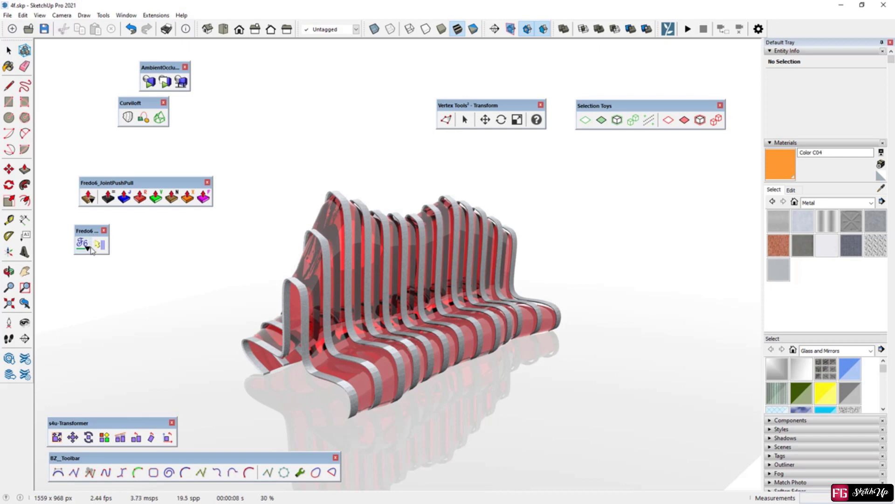
Step: Browse and close the extension tools palette, then orbit around the existing bench
click(87, 249)
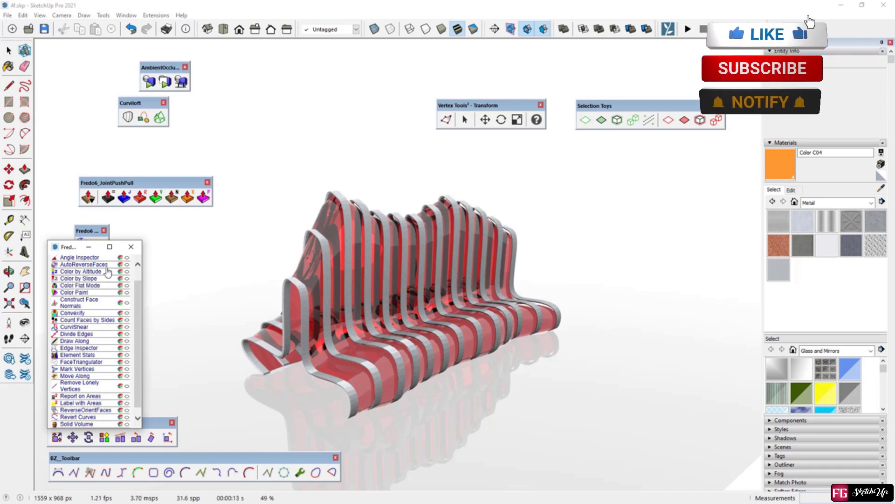
click(131, 249)
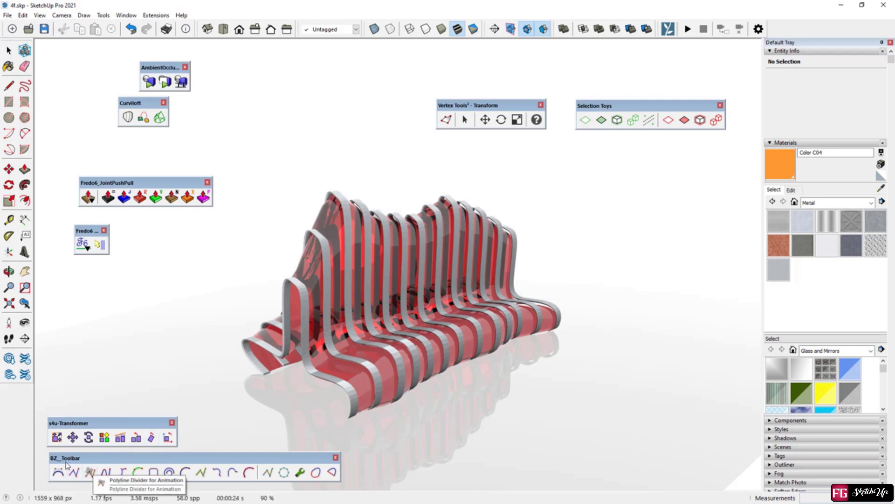
click(93, 471)
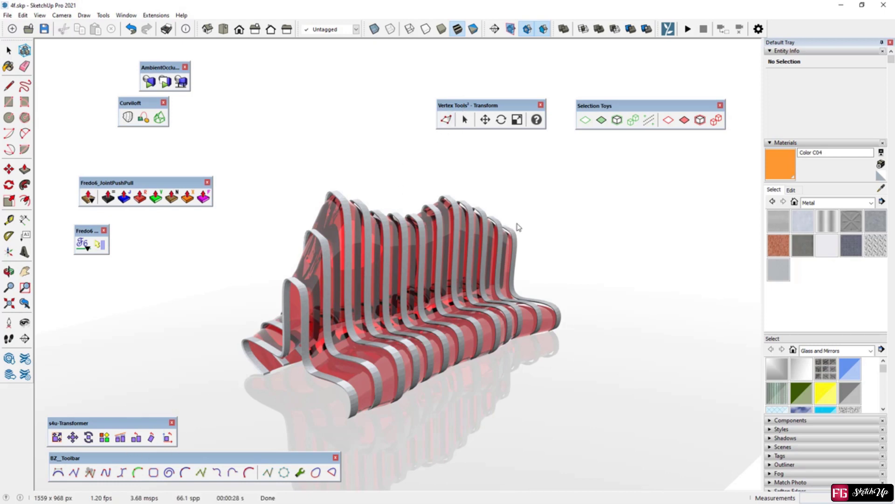
middle_drag(572, 179, 544, 146)
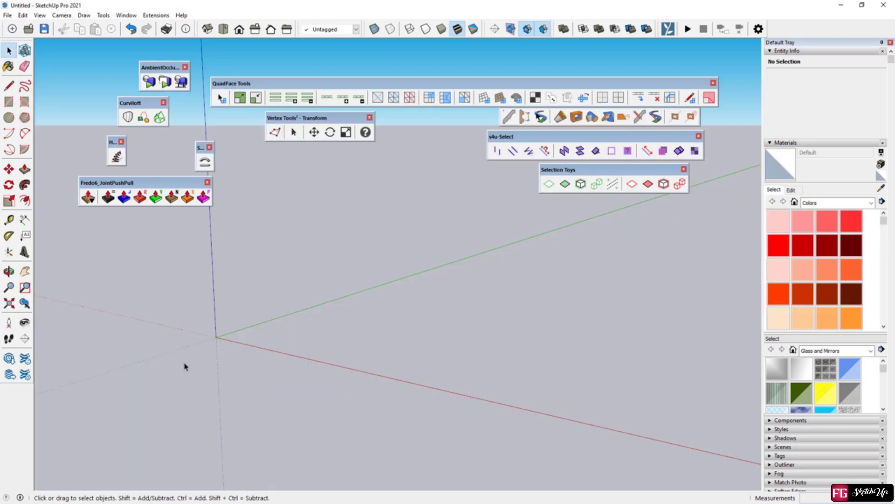
Step: Draw an upright rectangular face from the origin and orbit to look at it squarely
key(r)
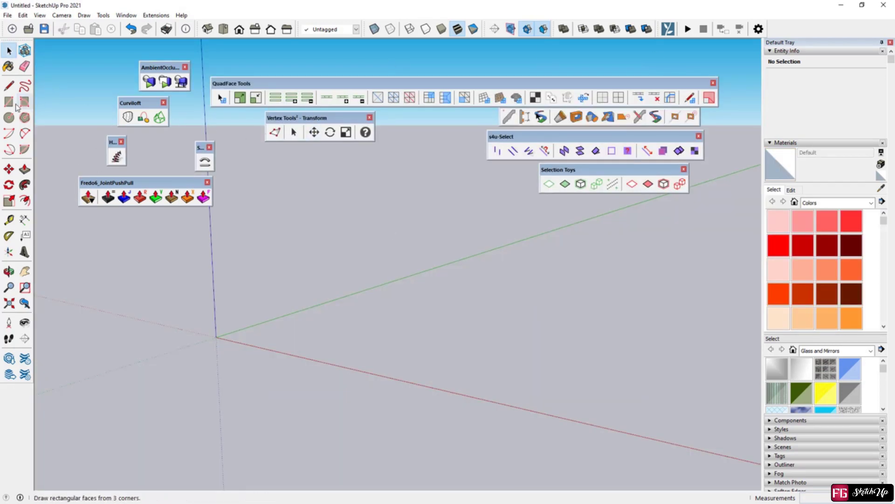
click(216, 336)
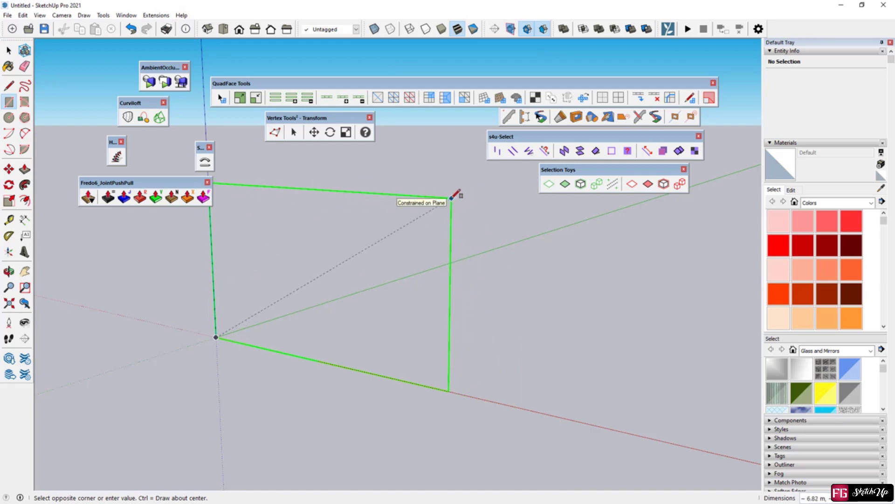
click(455, 196)
middle_drag(455, 196, 203, 351)
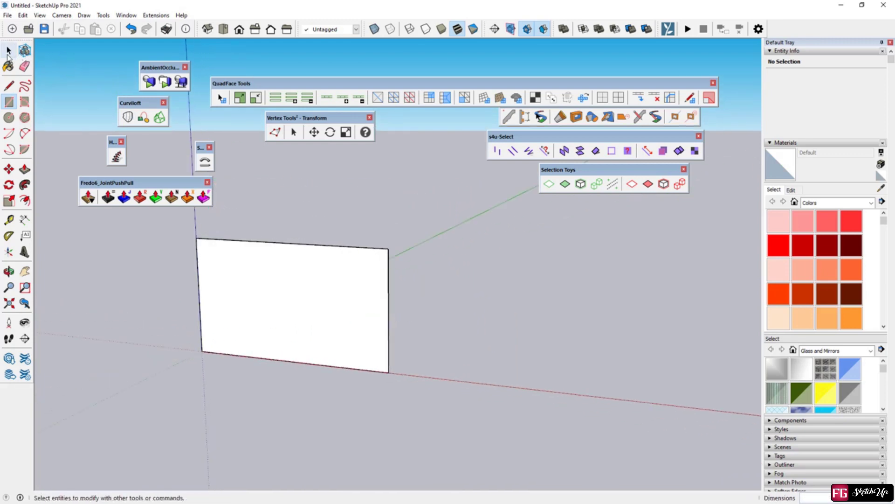
click(9, 50)
mouse_move(143, 224)
middle_down()
mouse_move(120, 334)
mouse_move(198, 311)
mouse_move(209, 320)
mouse_move(370, 304)
mouse_move(260, 126)
middle_up()
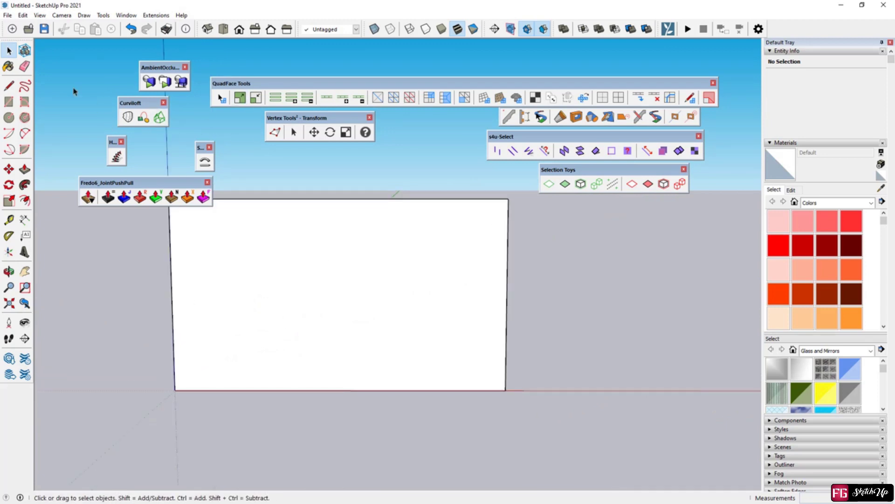
click(25, 86)
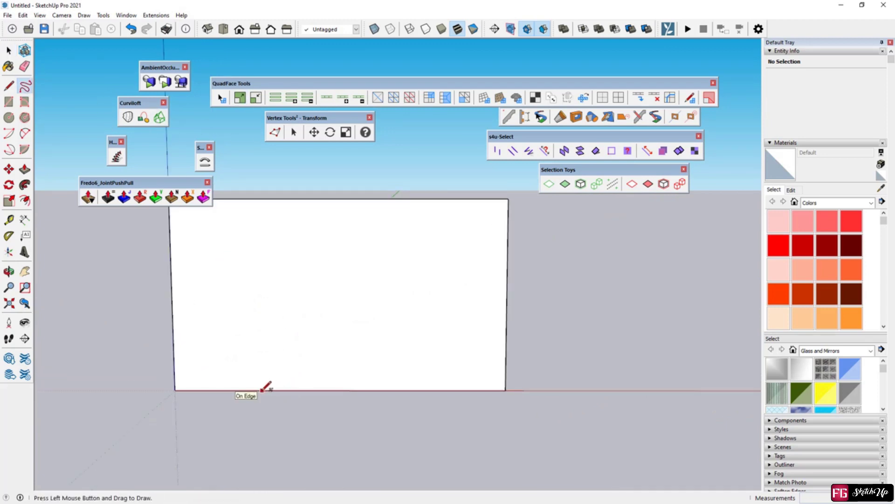
Step: From Front view, freehand-sketch the wavy seat-and-backrest profile on the face and make face and curve a component
key(f)
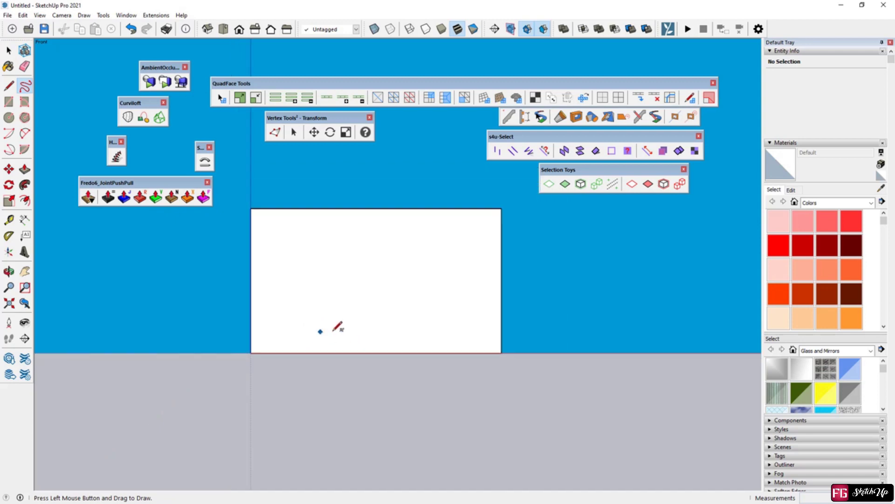
scroll(462, 283, up, 1)
drag(281, 366, 235, 342)
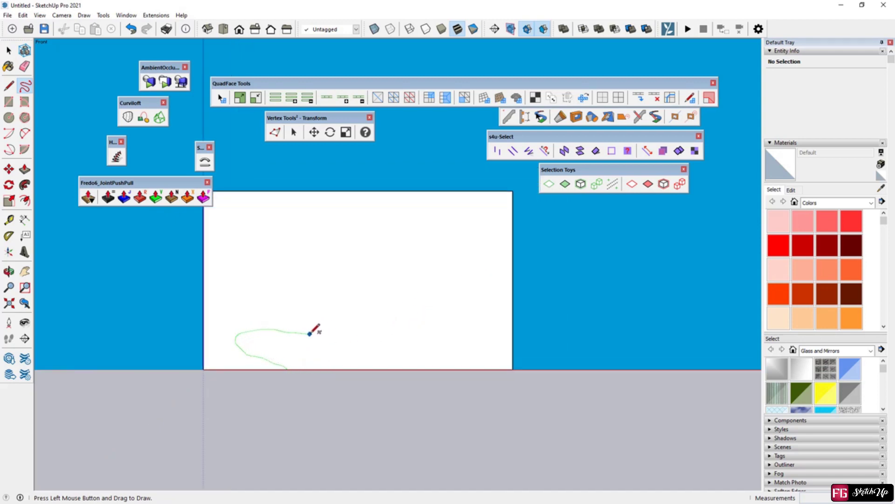
mouse_move(338, 323)
mouse_down()
mouse_move(350, 232)
mouse_move(387, 233)
mouse_move(383, 307)
mouse_move(424, 324)
mouse_move(472, 324)
mouse_move(480, 361)
mouse_up()
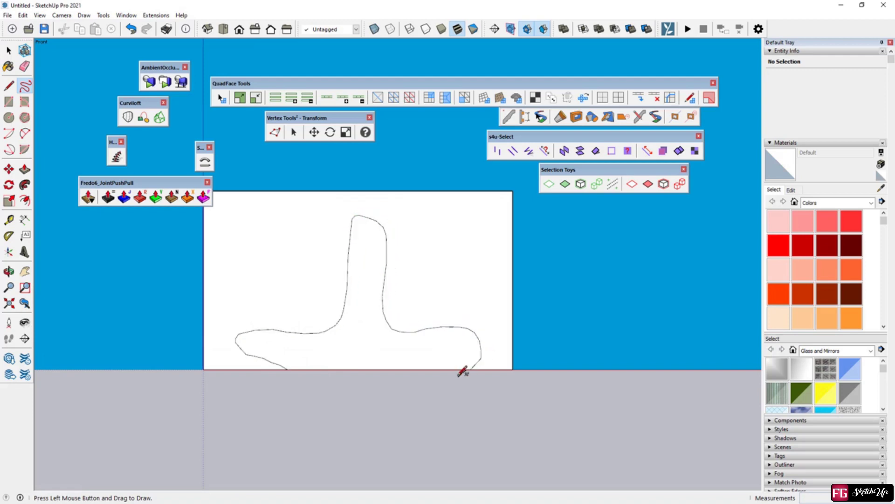
key(space)
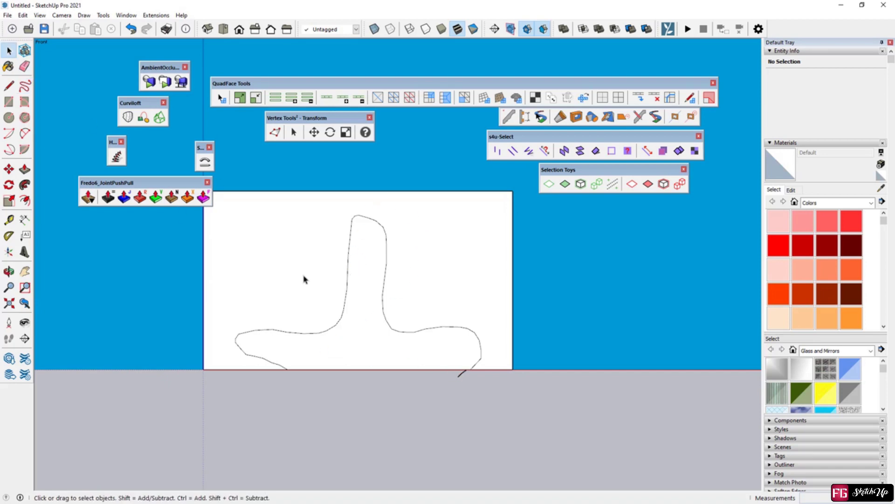
double_click(303, 277)
key(g)
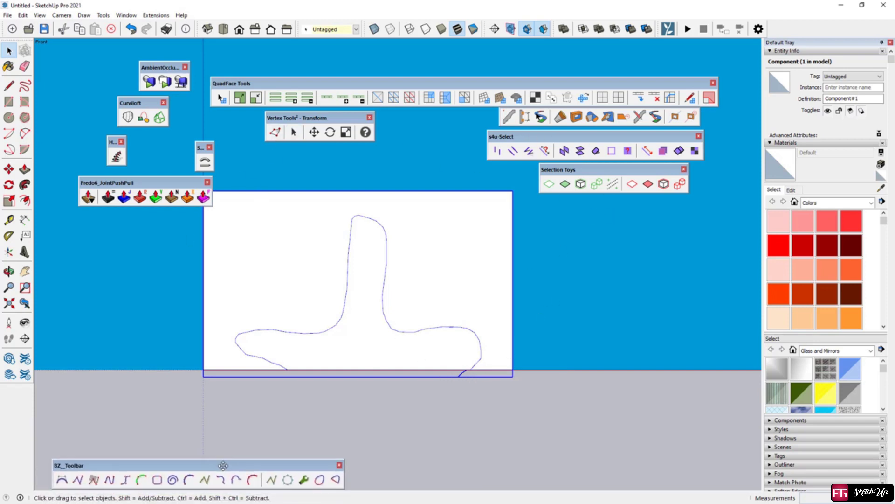
Step: Trace a BZ Cubic Bezier curve from the bottom edge along the seat front and top up the backrest
click(186, 473)
scroll(280, 374, up, 2)
scroll(291, 370, up, 1)
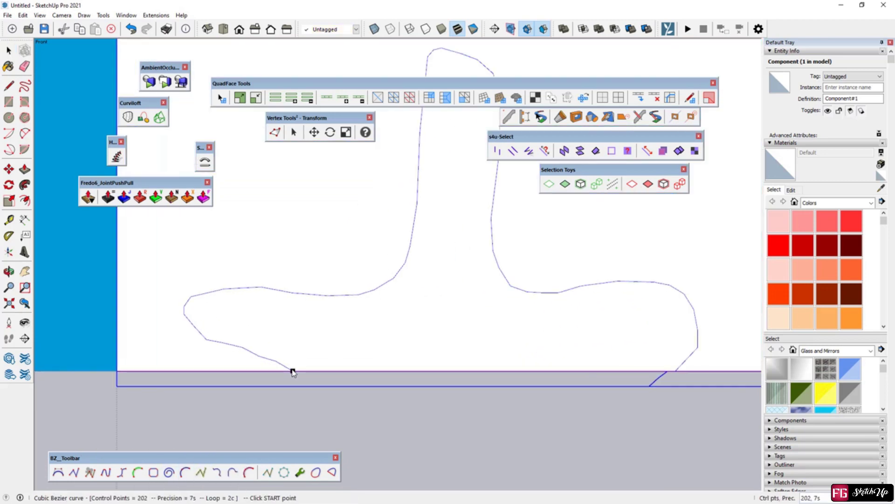
click(292, 371)
click(206, 340)
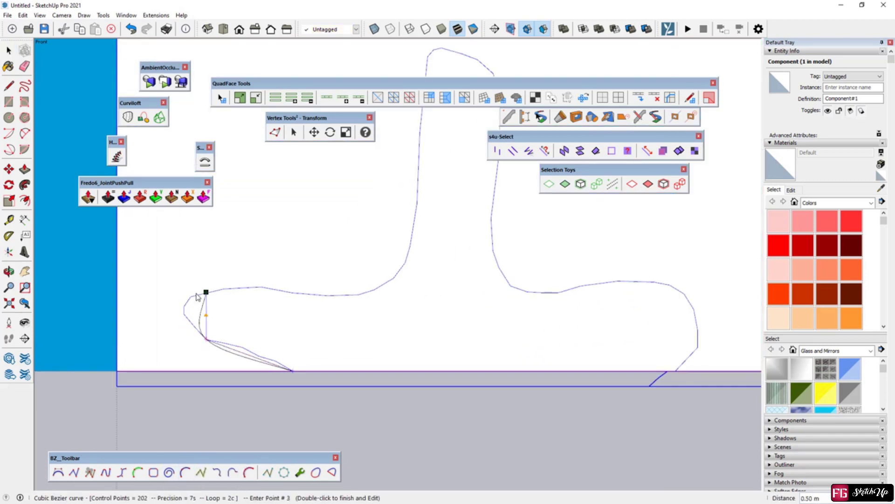
click(191, 296)
click(270, 286)
click(366, 292)
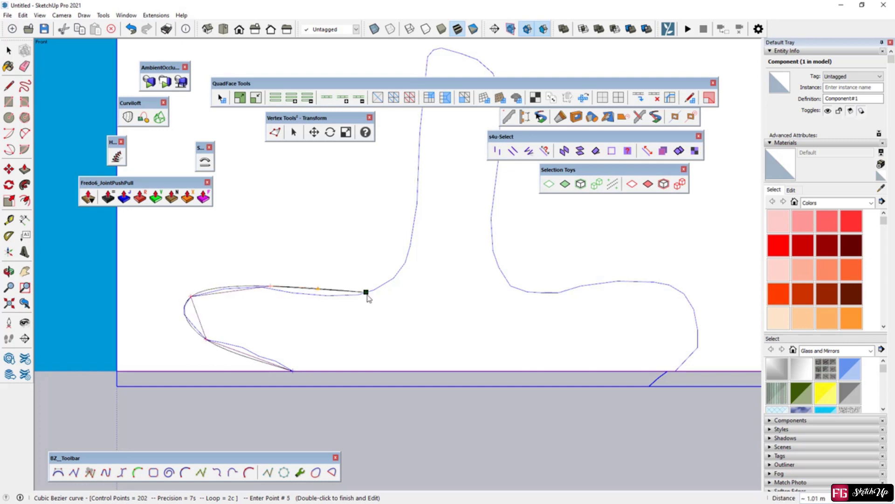
click(409, 247)
scroll(408, 199, down, 2)
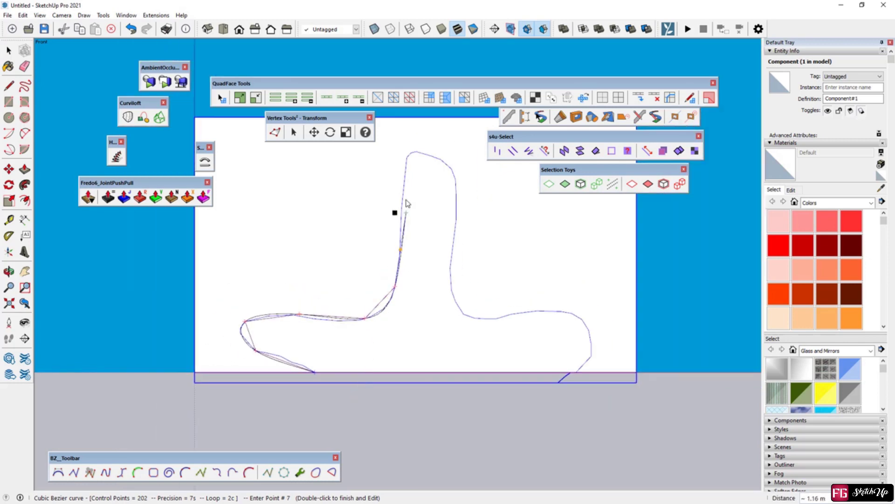
click(403, 169)
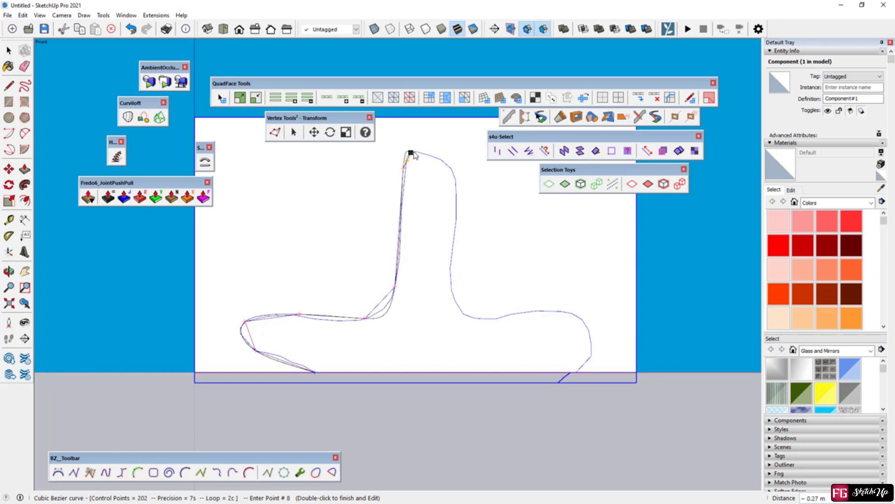
Step: Continue the Bezier over the backrest top and down to the right foot, finishing the smooth profile curve
click(432, 151)
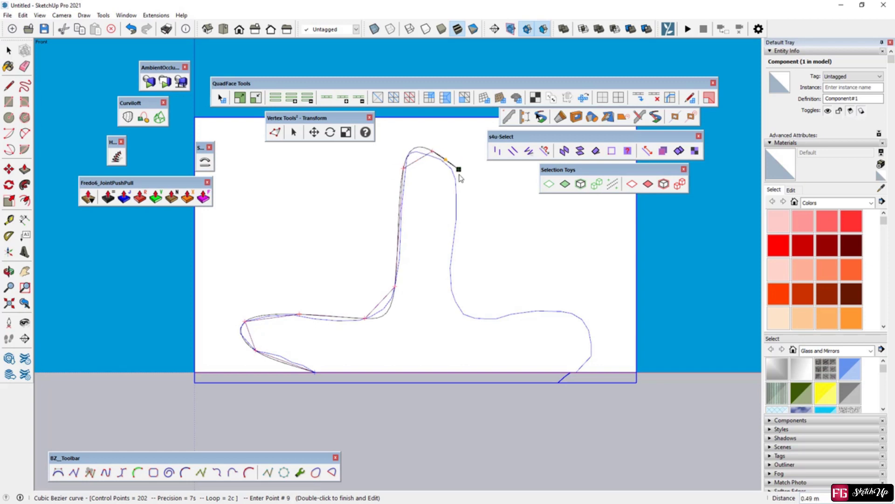
click(455, 179)
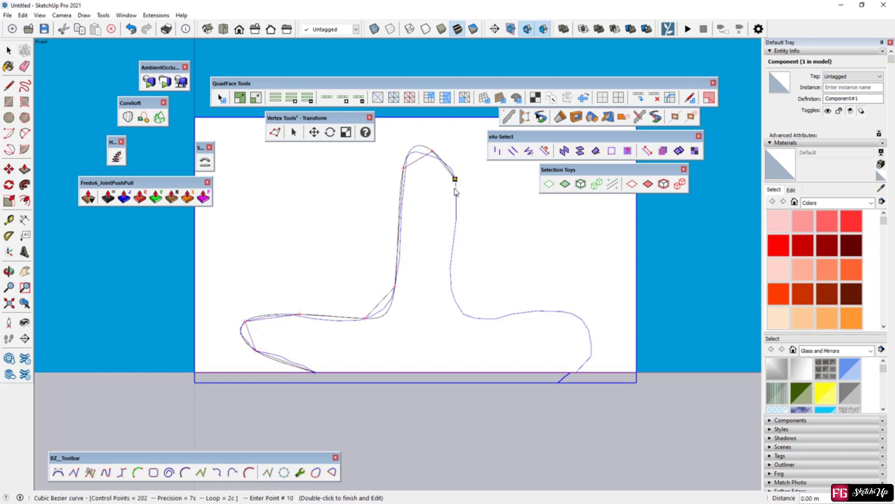
click(451, 279)
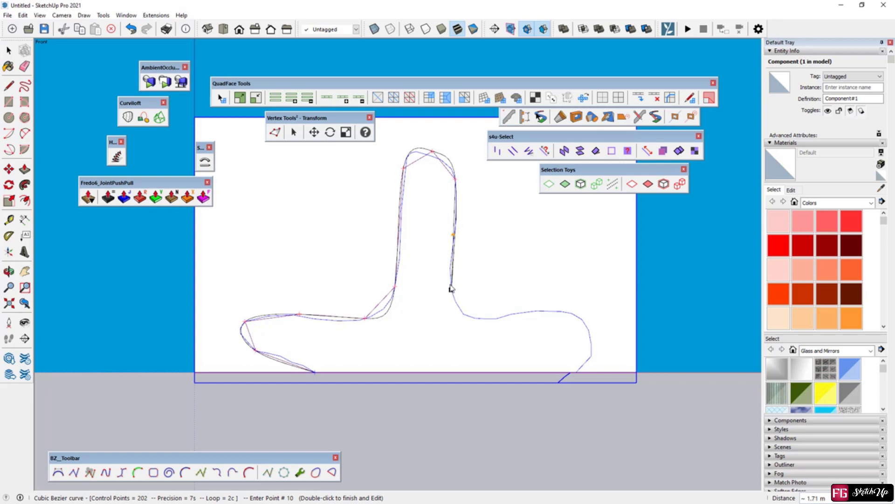
click(462, 312)
click(497, 319)
click(578, 316)
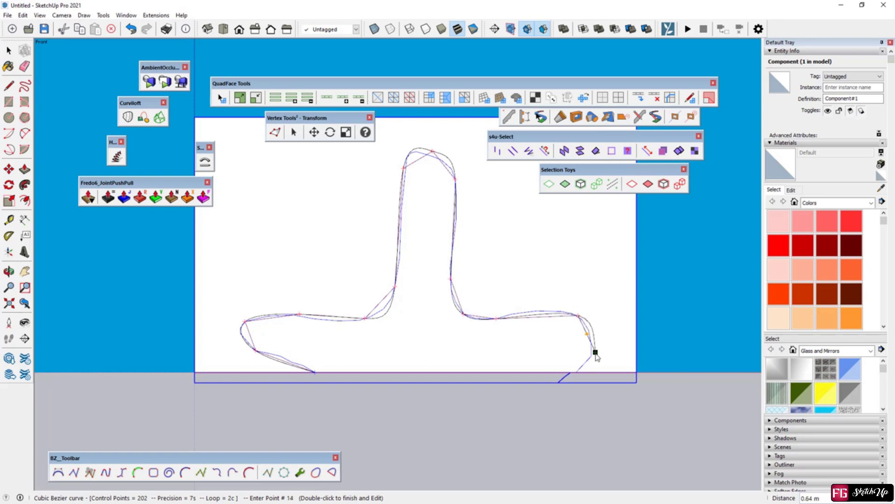
click(591, 356)
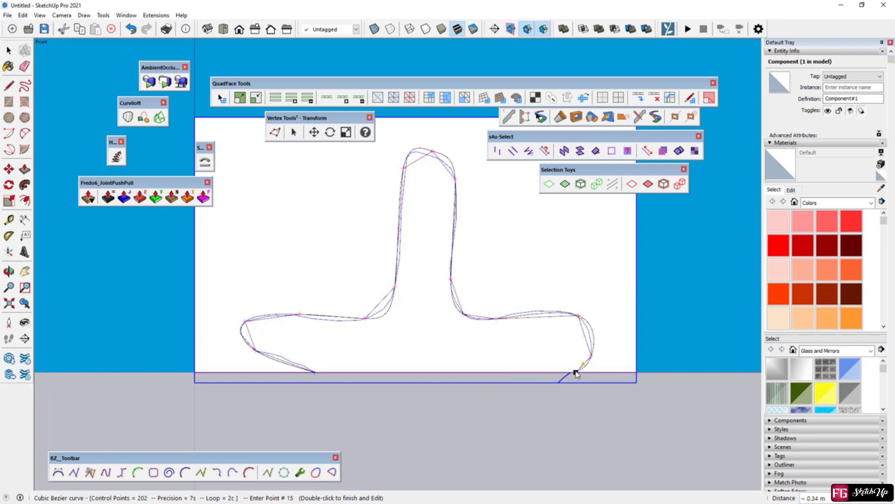
double_click(563, 379)
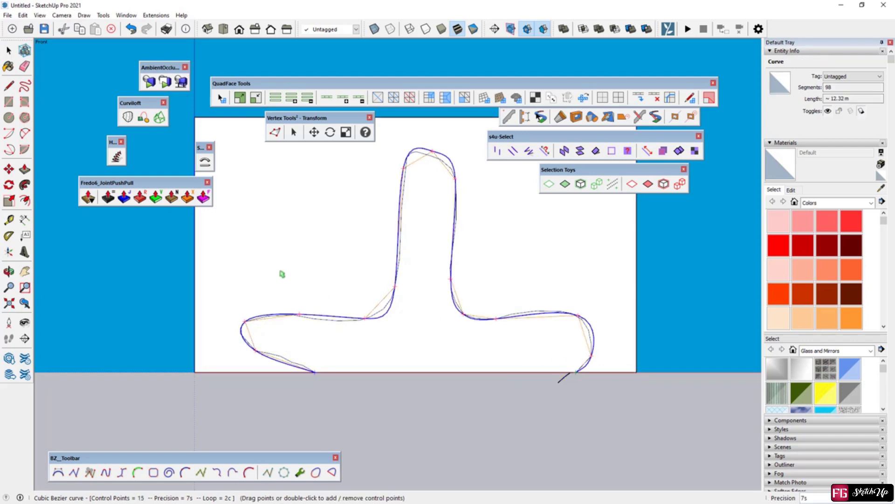
click(10, 51)
Step: In a 3D view, join the curve's two ends with a straight bottom edge and select the resulting filled face
click(372, 370)
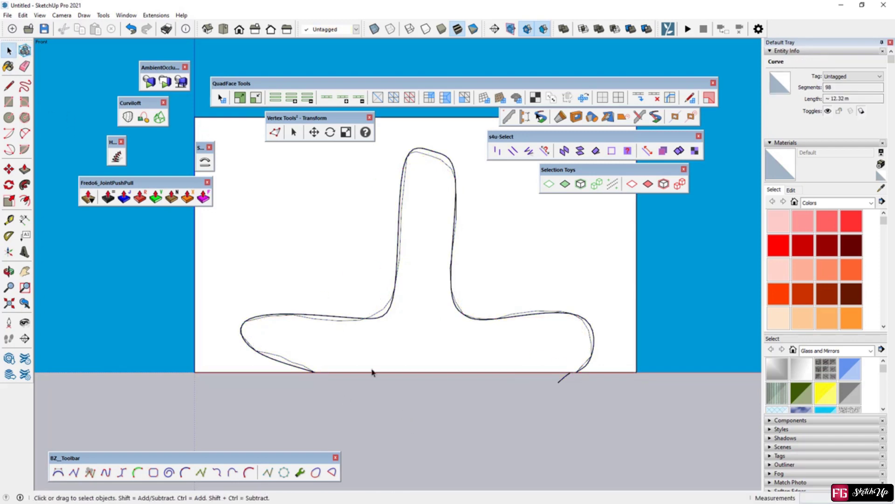
click(275, 244)
scroll(382, 300, down, 3)
mouse_move(382, 300)
middle_down()
mouse_move(404, 268)
mouse_move(337, 270)
middle_up()
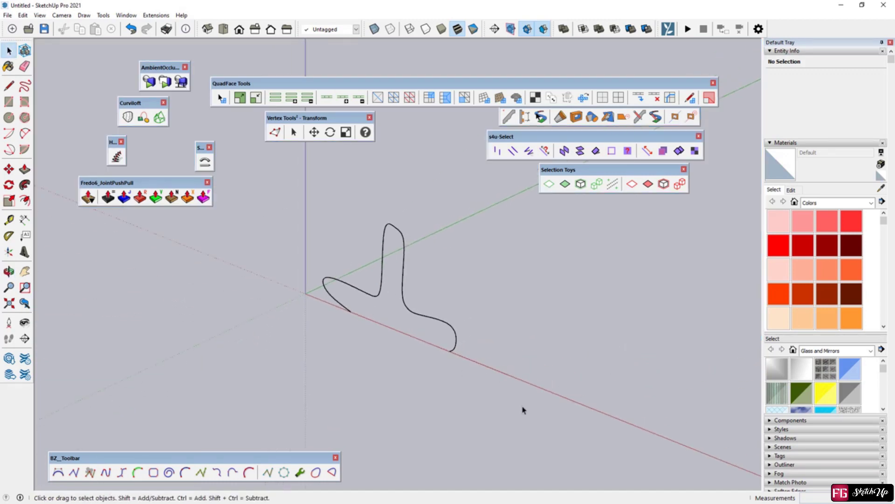
click(25, 84)
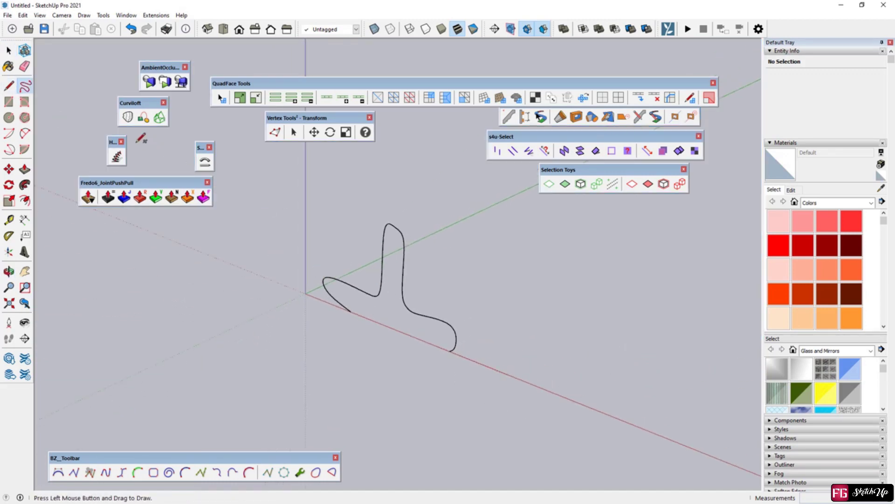
click(9, 84)
click(351, 311)
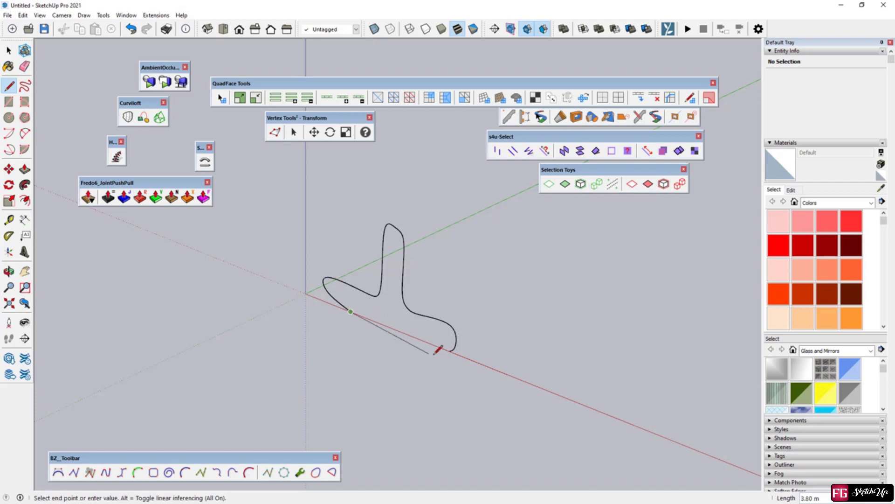
click(452, 348)
click(9, 50)
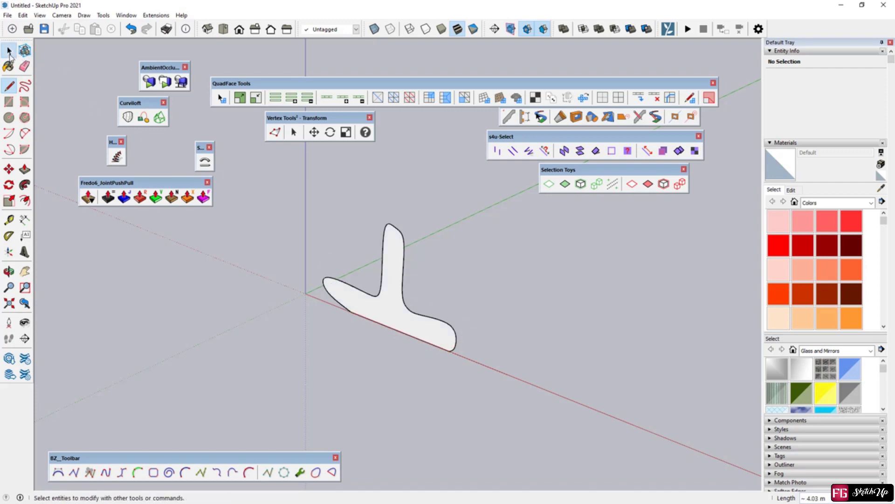
double_click(373, 314)
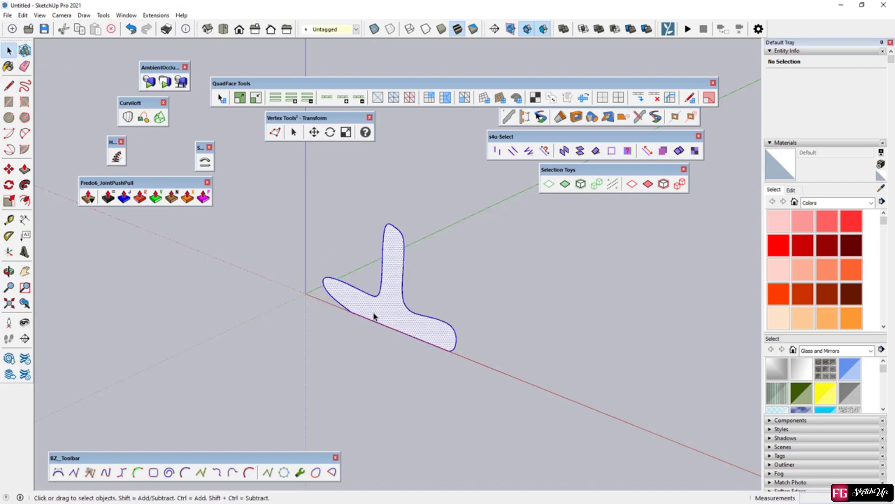
Step: Move the profile face to the axis origin and turn it into a component
click(9, 169)
click(398, 330)
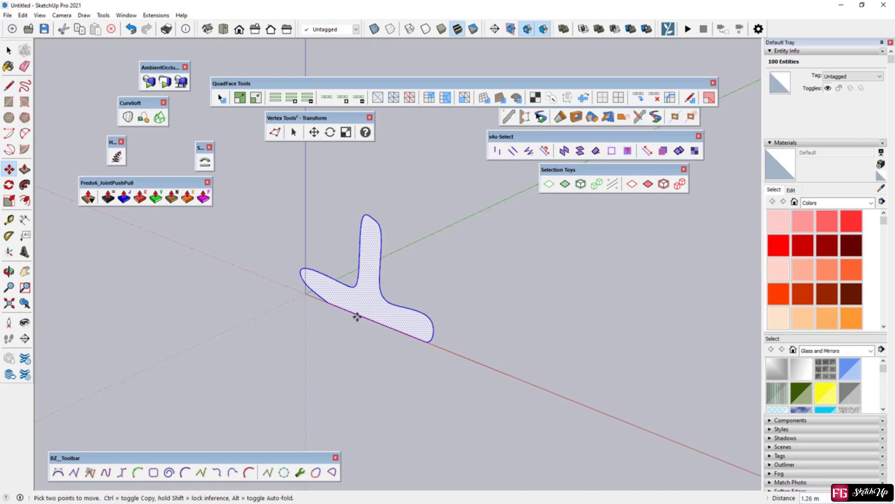
click(305, 298)
middle_drag(306, 308, 192, 259)
scroll(263, 295, up, 2)
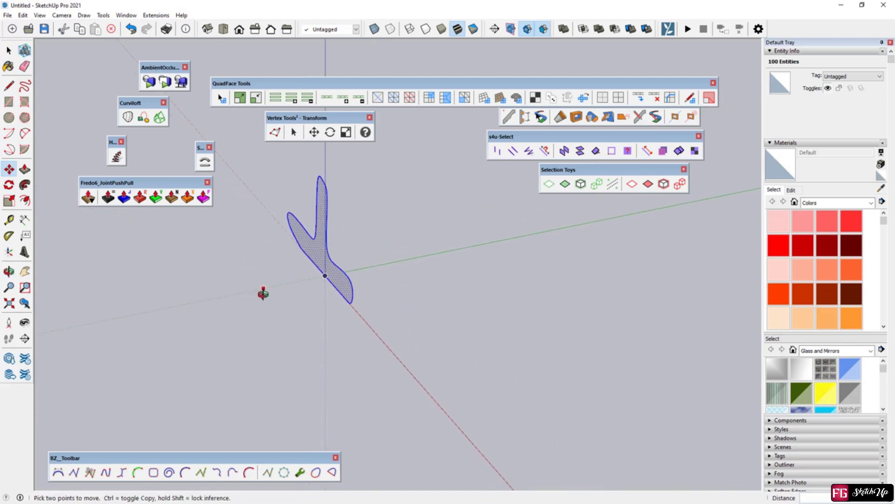
middle_drag(306, 288, 257, 281)
key(ctrl)
click(314, 259)
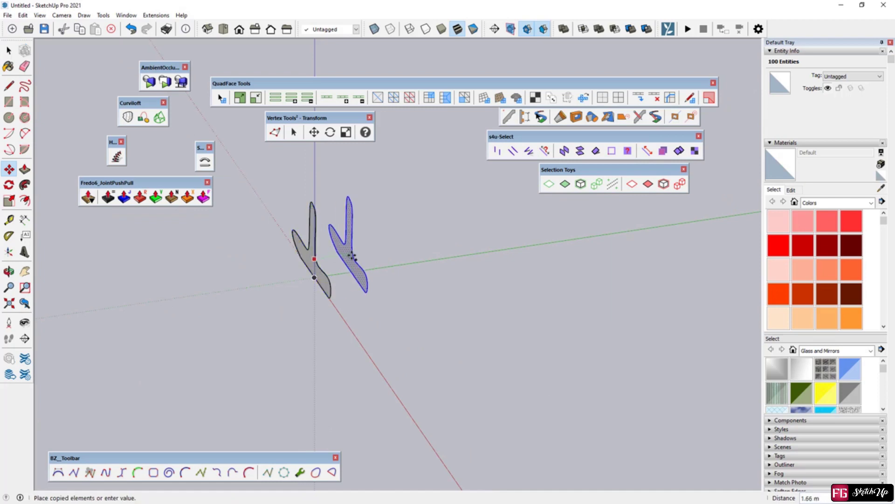
key(Escape)
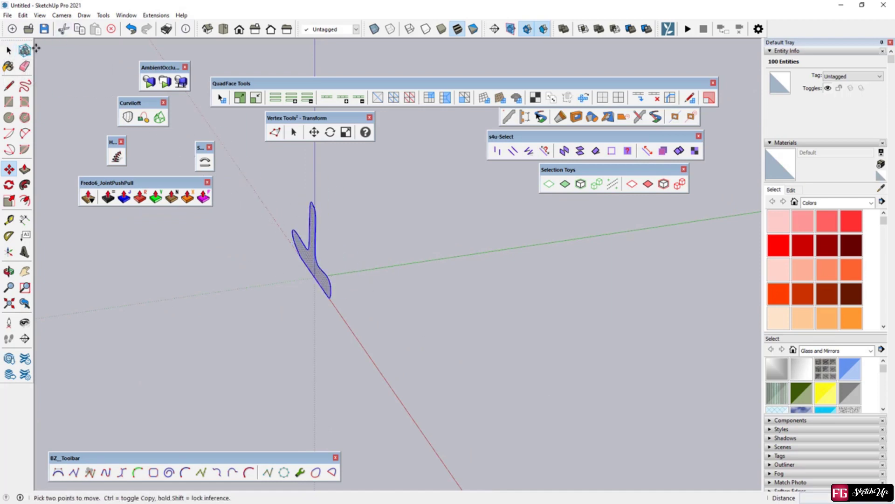
key(g)
key(Return)
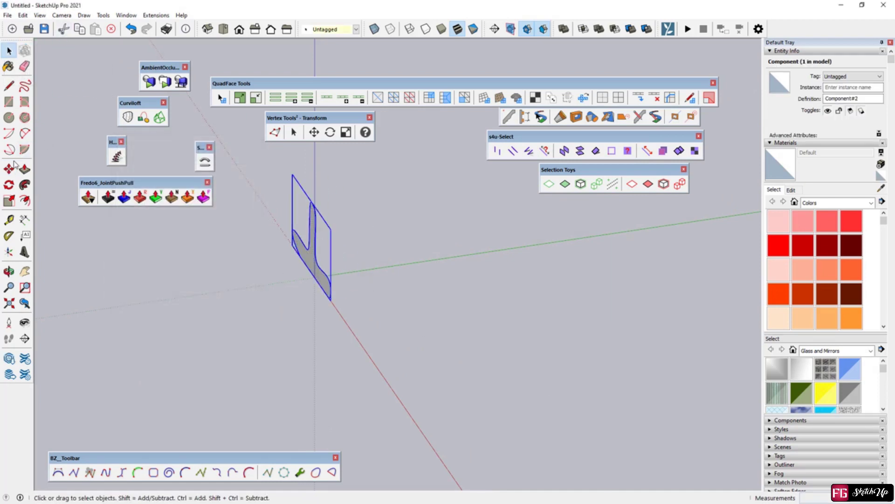
Step: Copy the component along the green axis repeated x6 into a row of seven evenly spaced profiles
key(m)
key(ctrl)
click(314, 278)
text(x6)
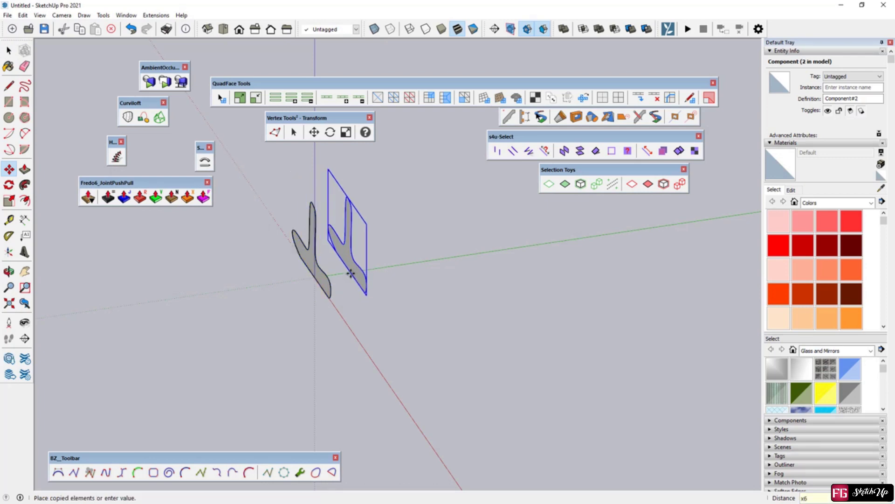
key(Return)
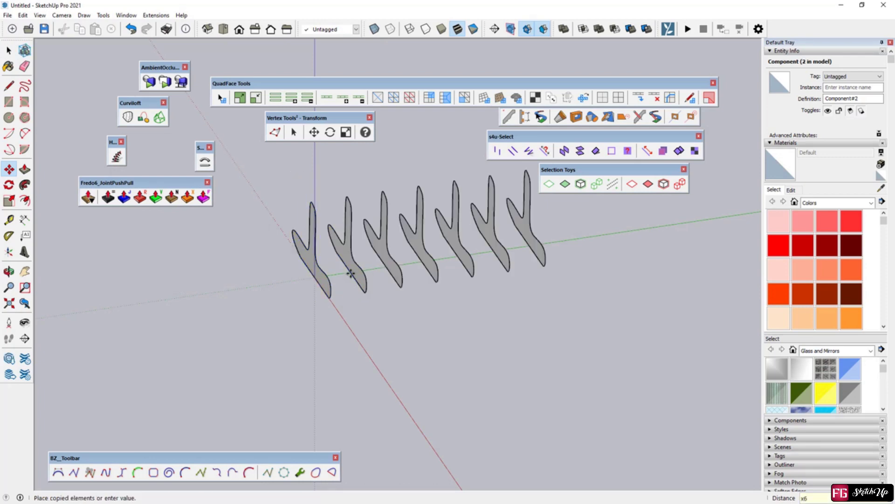
mouse_move(344, 265)
middle_down()
mouse_move(562, 221)
mouse_move(391, 238)
middle_up()
Step: Orbit edge-on to the row and crossing-select the five middle profile components
key(l)
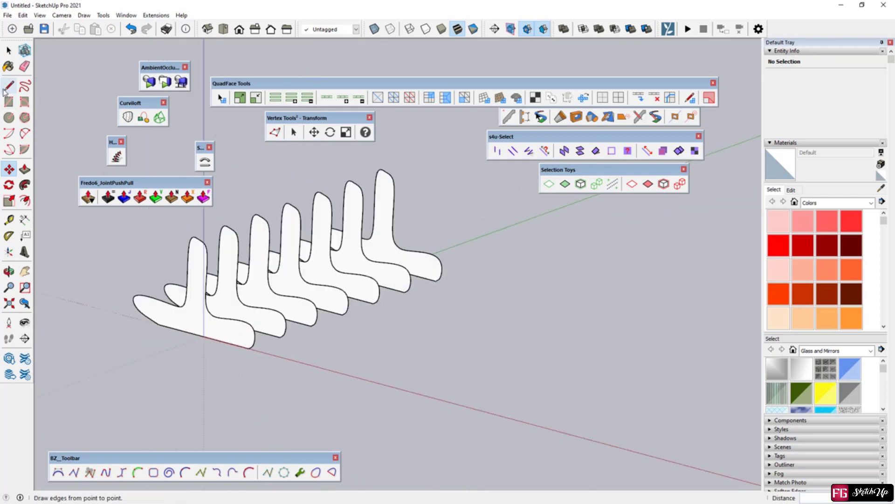
click(195, 334)
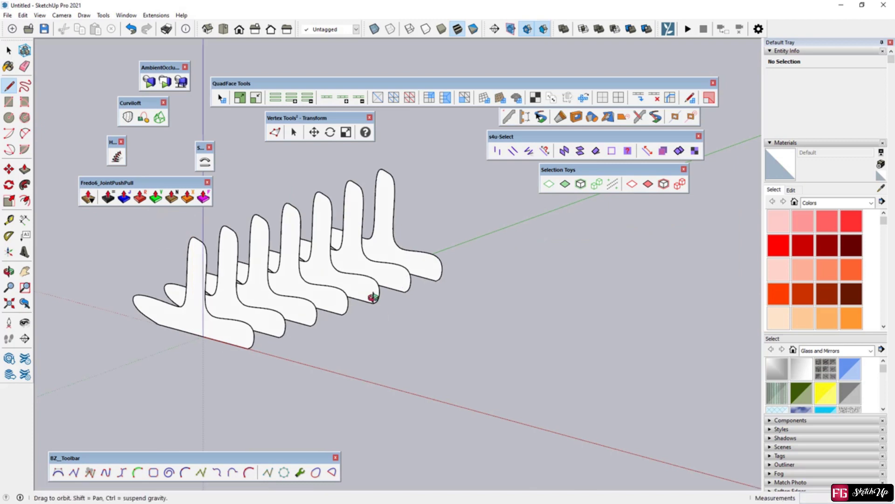
middle_drag(196, 235, 95, 87)
click(9, 50)
middle_drag(266, 351, 364, 340)
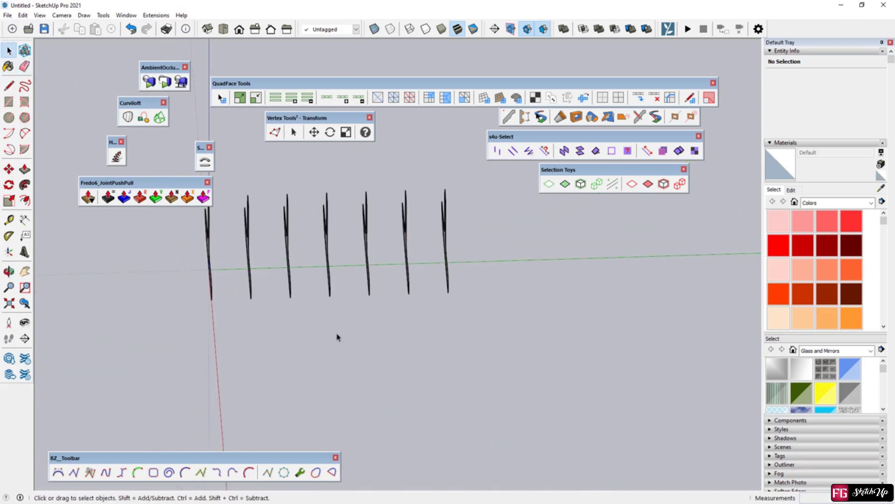
drag(240, 164, 240, 166)
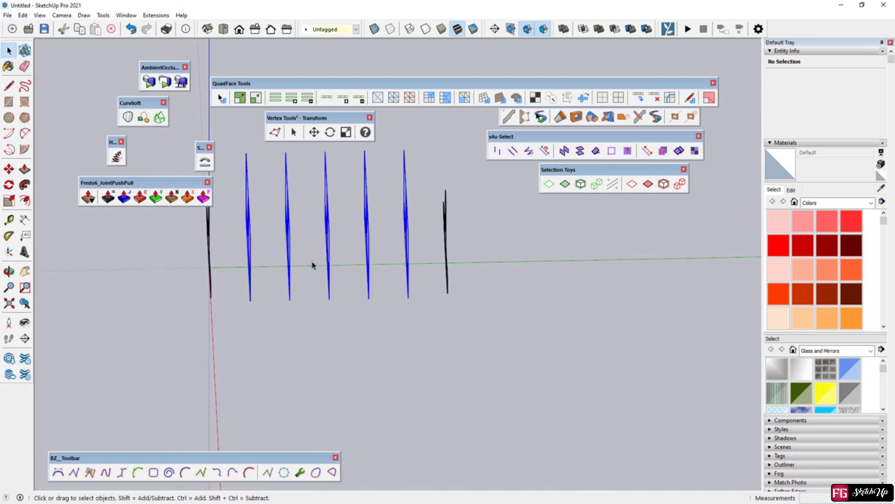
middle_drag(310, 264, 503, 265)
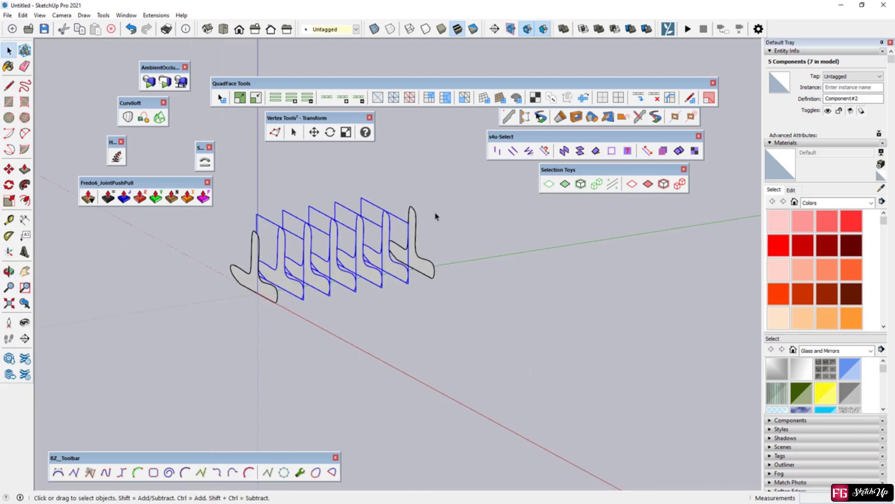
middle_drag(322, 255, 268, 151)
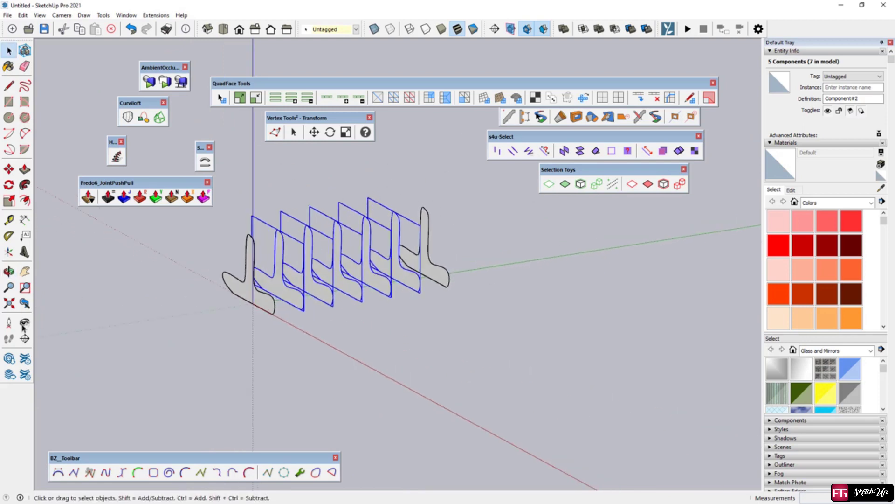
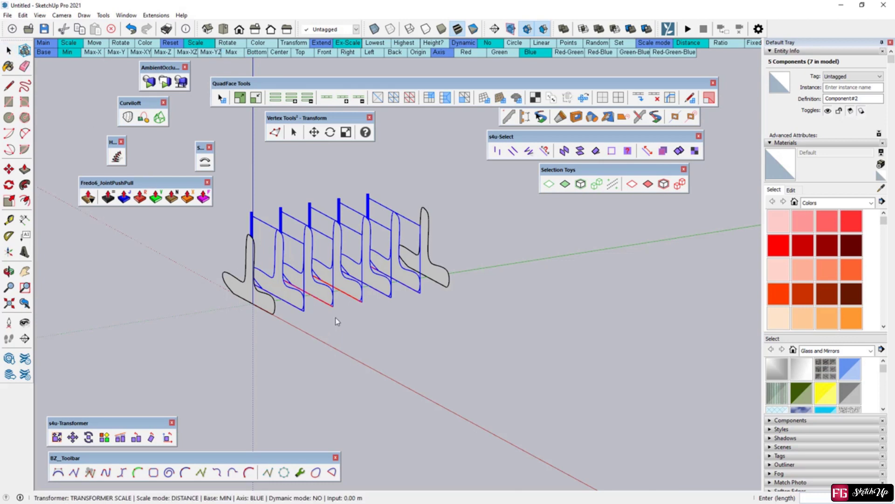
Step: Choose Bottom anchoring, Red-Blue axes and Fixed length scaling in s4u Transformer, then bring up its parameters
middle_drag(288, 277, 201, 262)
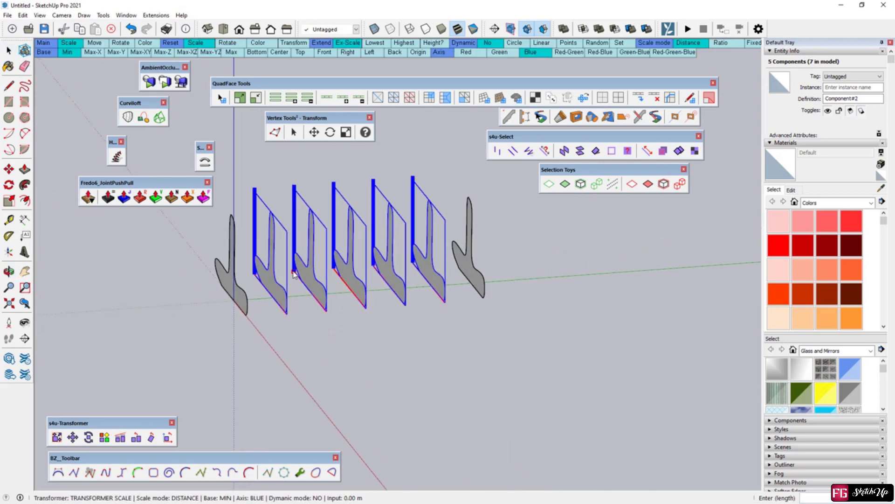
click(259, 53)
mouse_move(286, 330)
middle_down()
mouse_move(350, 296)
mouse_move(286, 315)
middle_up()
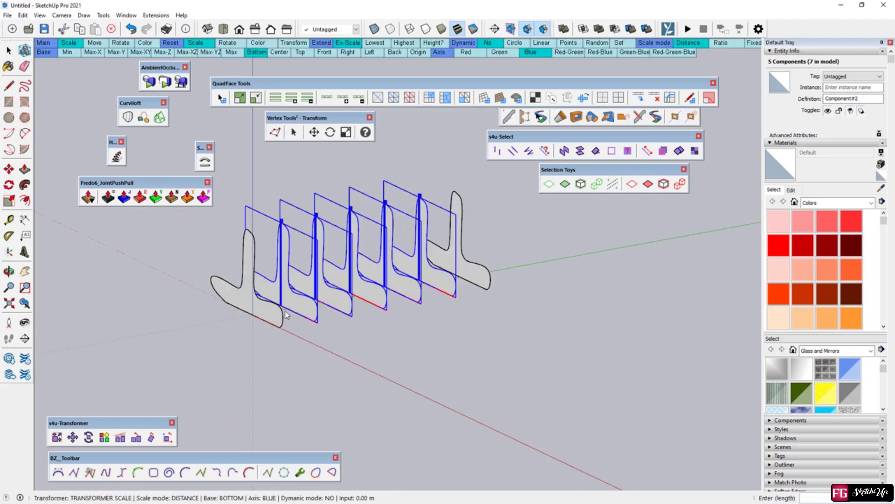
mouse_move(209, 322)
middle_down()
mouse_move(355, 266)
mouse_move(249, 117)
middle_up()
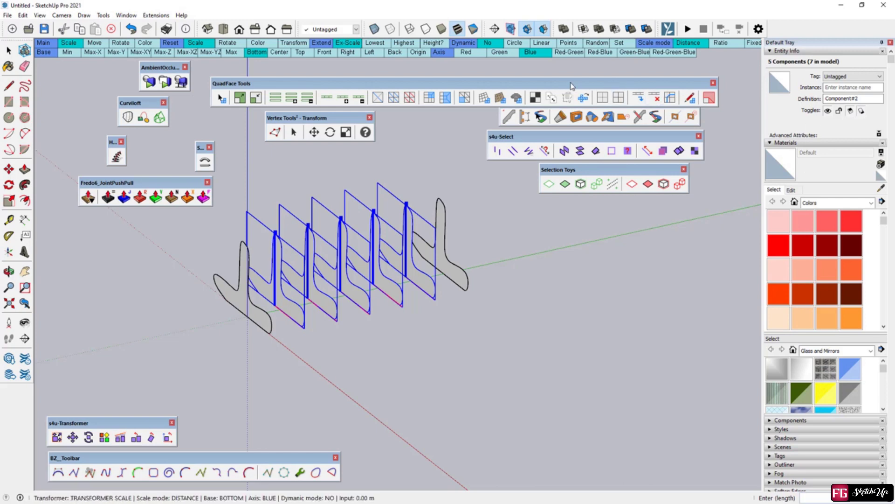
click(603, 56)
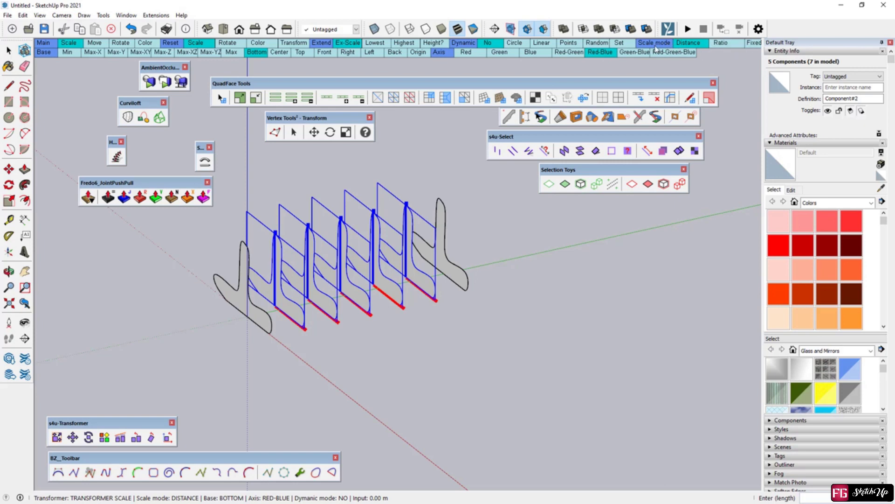
click(754, 42)
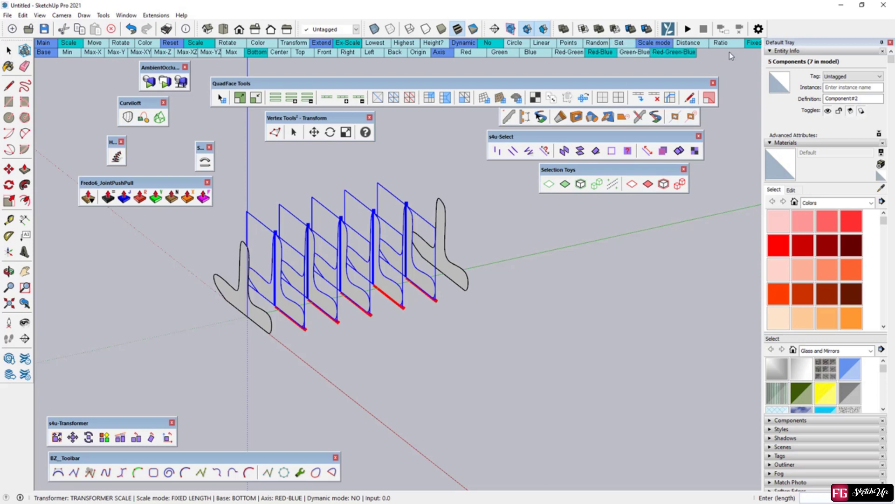
click(619, 43)
text(4)
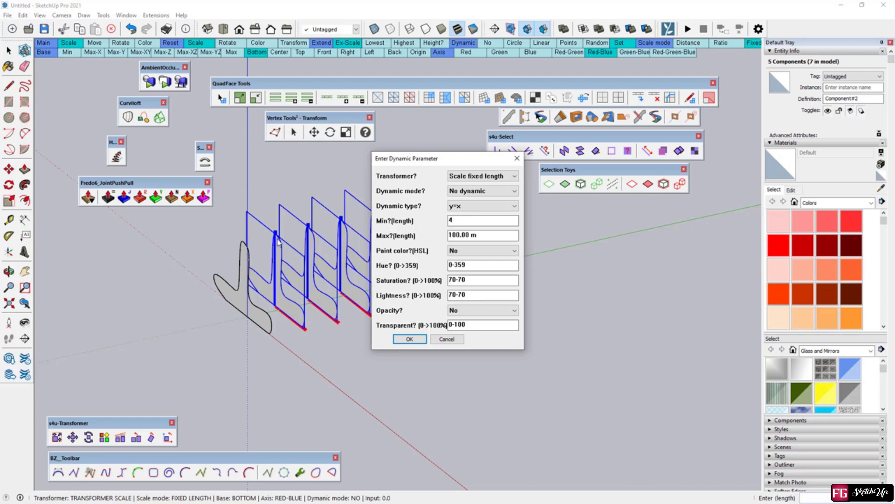
Step: Set dynamic scaling to Min 4 and Max 10 and apply Random heights to the ribs
drag(492, 235, 407, 246)
text(6)
click(410, 338)
click(588, 45)
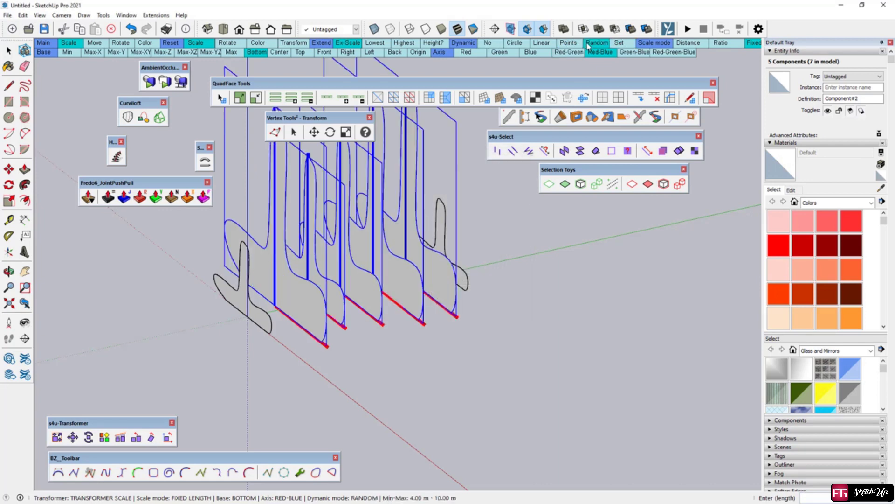
mouse_move(404, 269)
middle_down()
mouse_move(321, 216)
mouse_move(334, 220)
middle_up()
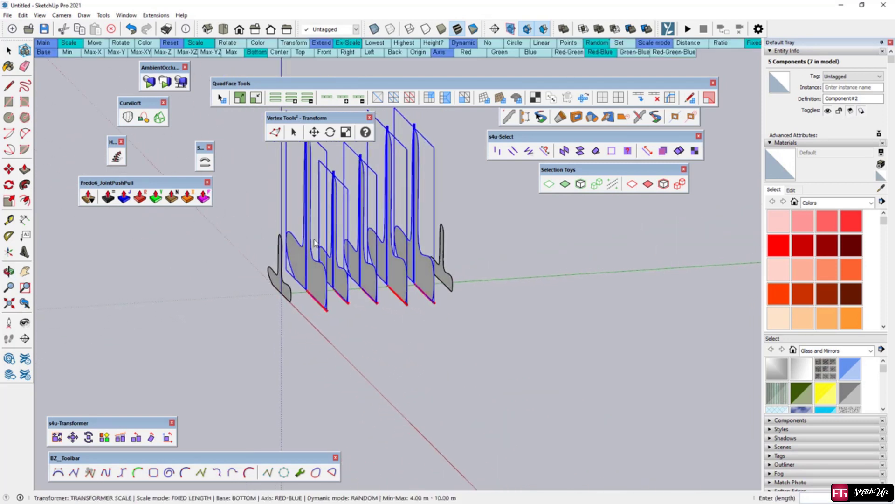
click(364, 292)
Step: Lower the maximum length to 6.5 and re-apply the random rib rescale
click(619, 43)
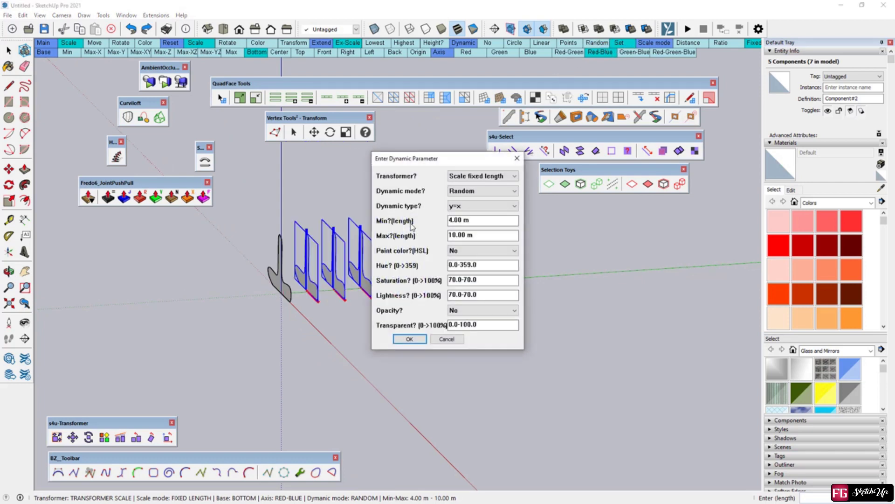
text(6)
click(411, 338)
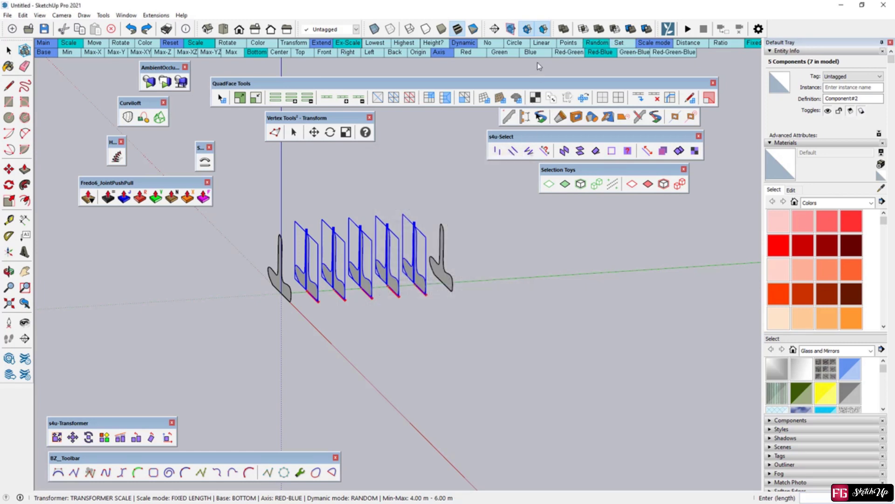
middle_drag(447, 184, 598, 131)
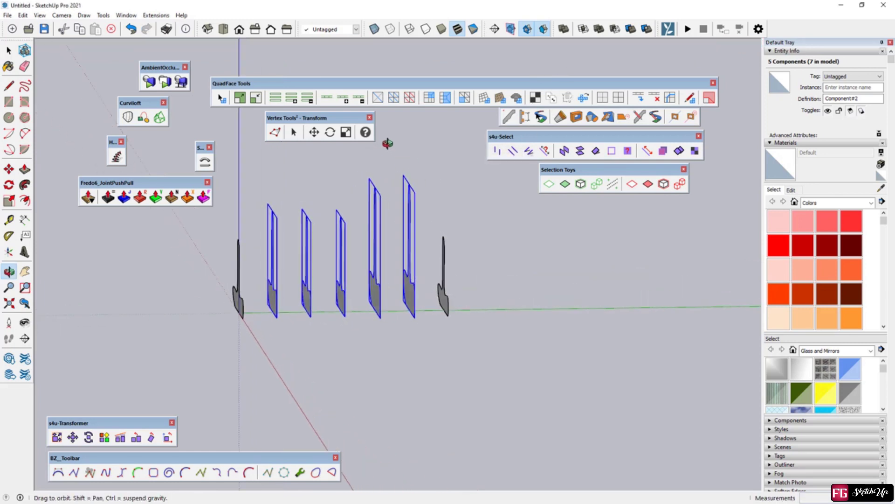
click(600, 51)
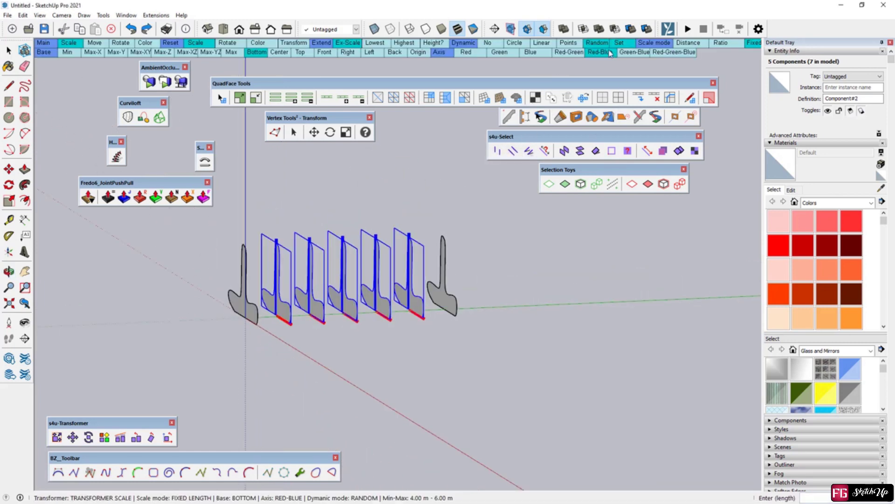
drag(478, 235, 383, 242)
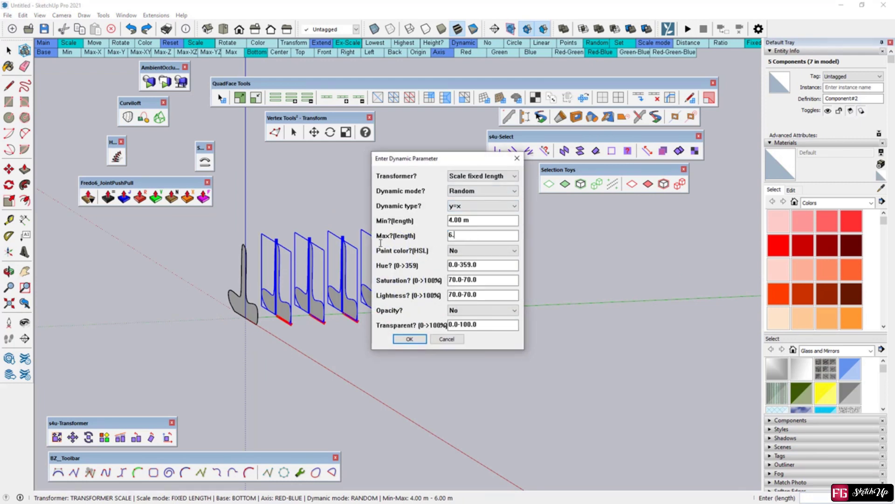
click(410, 339)
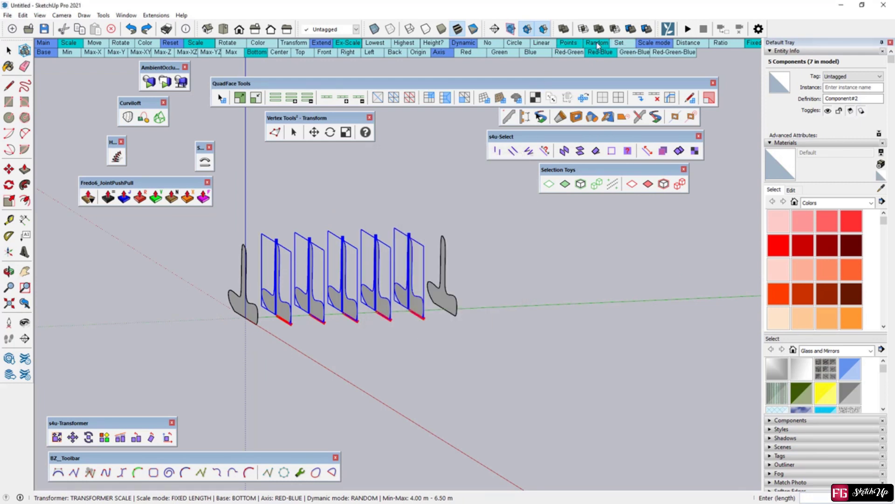
key(o)
middle_drag(388, 242, 422, 374)
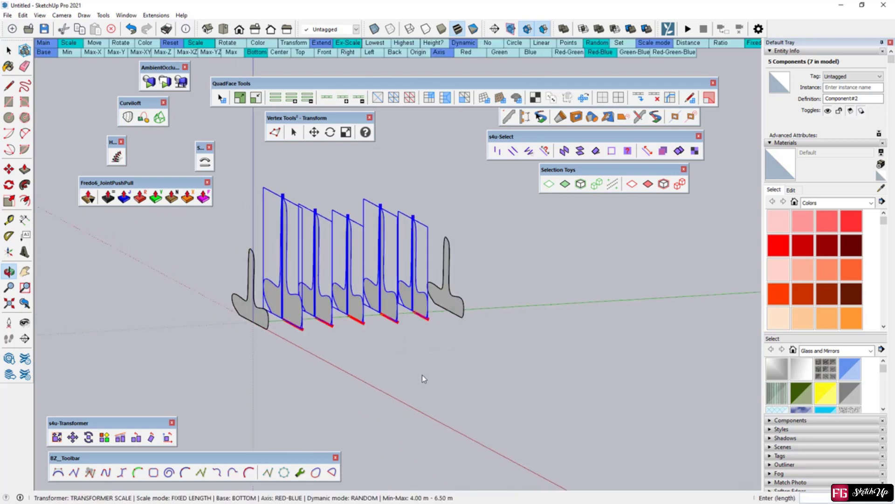
Step: Explode all seven profile components into loose curves and select them all for lofting
key(space)
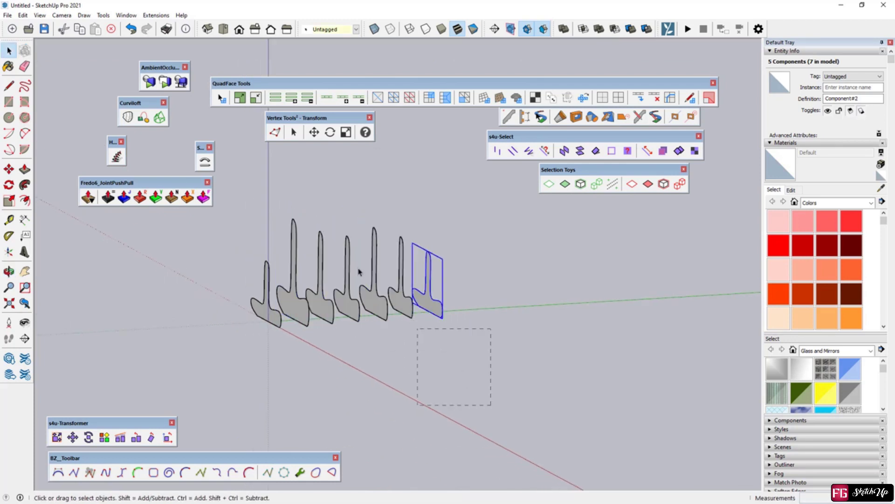
key(ctrl+a)
middle_drag(274, 290, 369, 340)
right_click(326, 335)
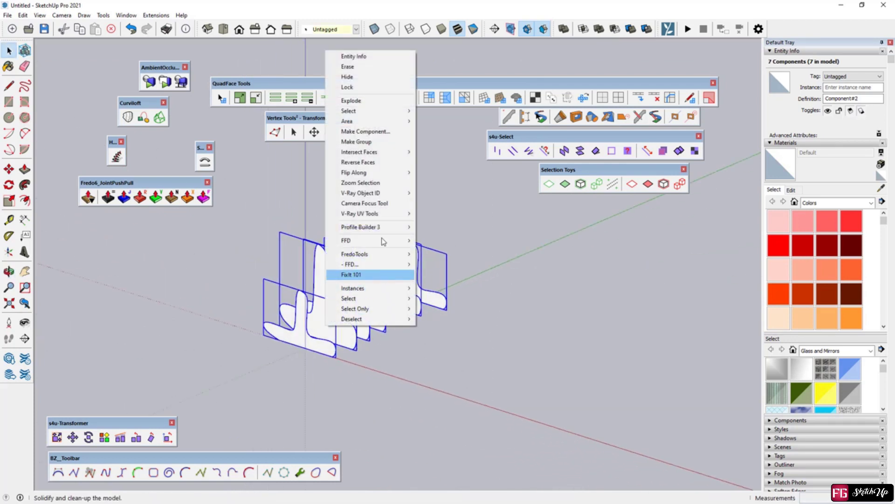
click(360, 103)
middle_drag(391, 209, 500, 193)
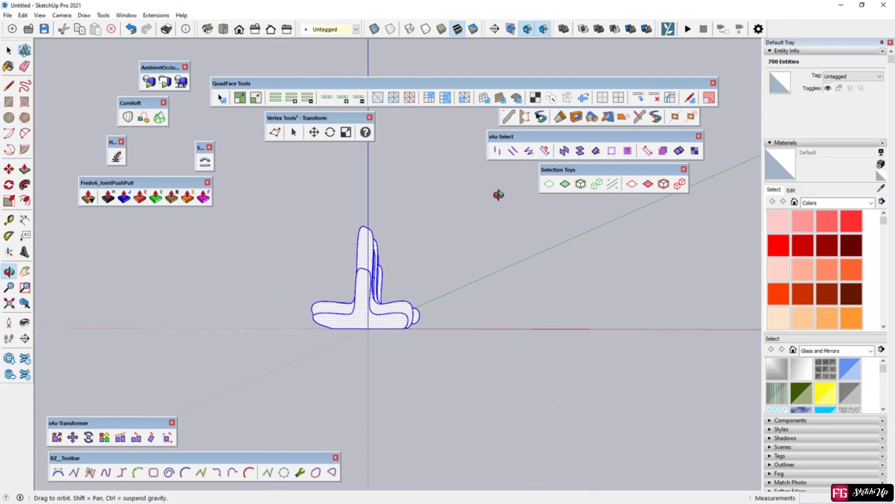
click(357, 344)
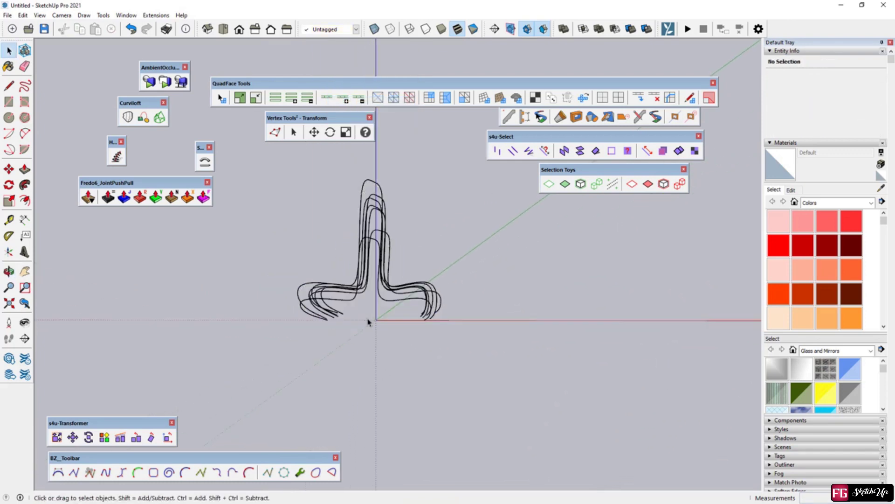
middle_drag(425, 307, 271, 347)
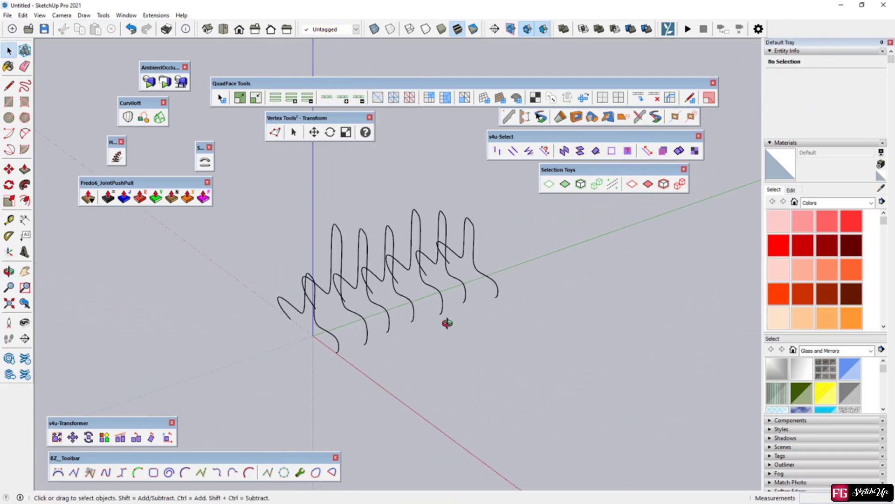
middle_drag(300, 330, 427, 356)
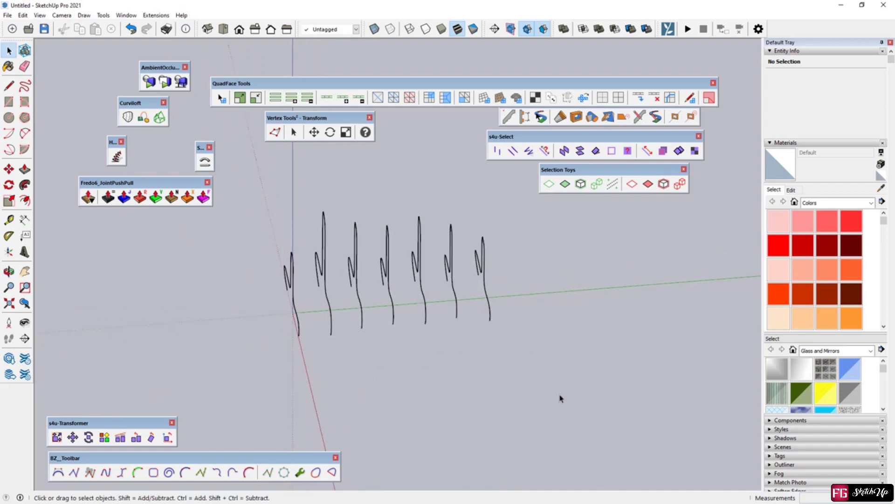
key(ctrl+a)
Step: Run Curviloft Loft by Spline, change the spline method and generate the wavy surface
click(127, 118)
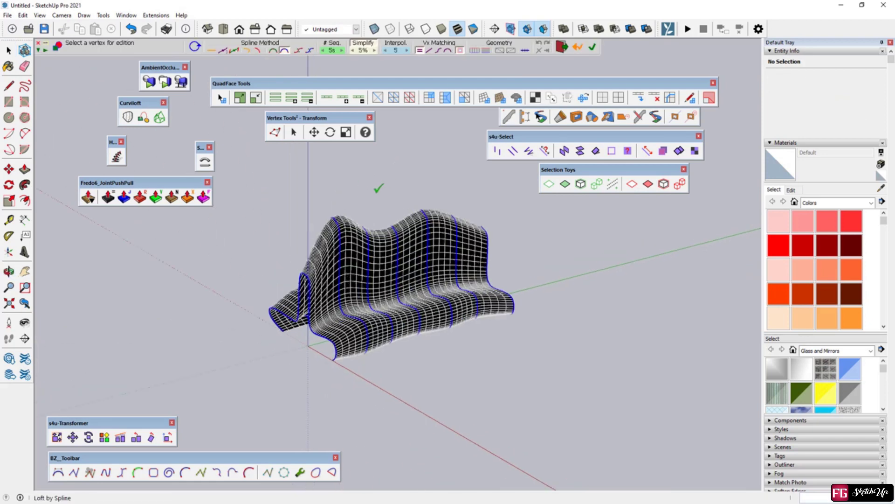
middle_drag(392, 166, 368, 169)
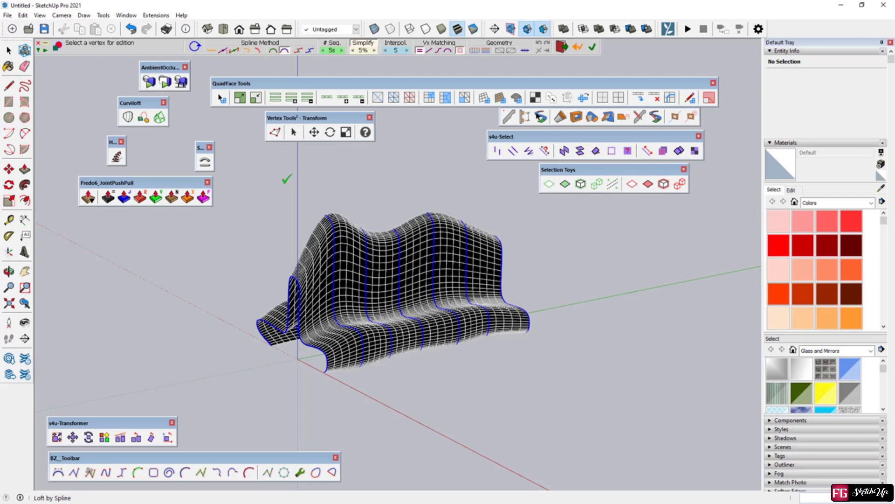
click(224, 53)
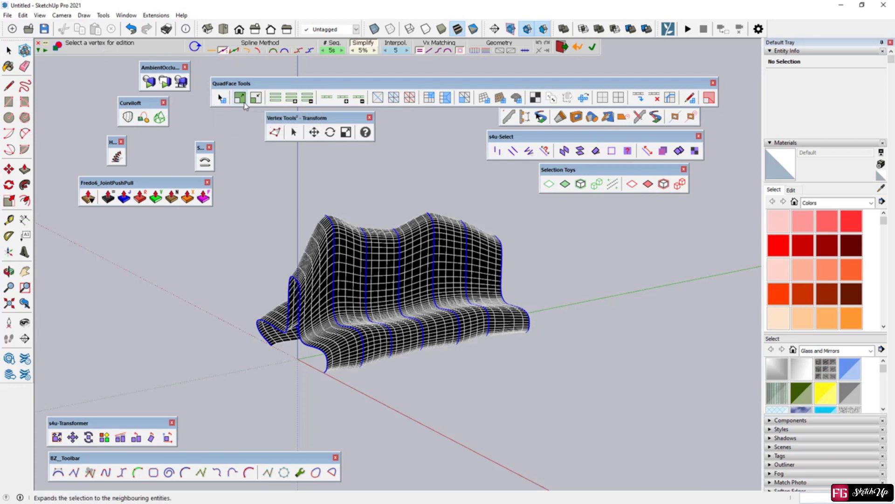
click(223, 51)
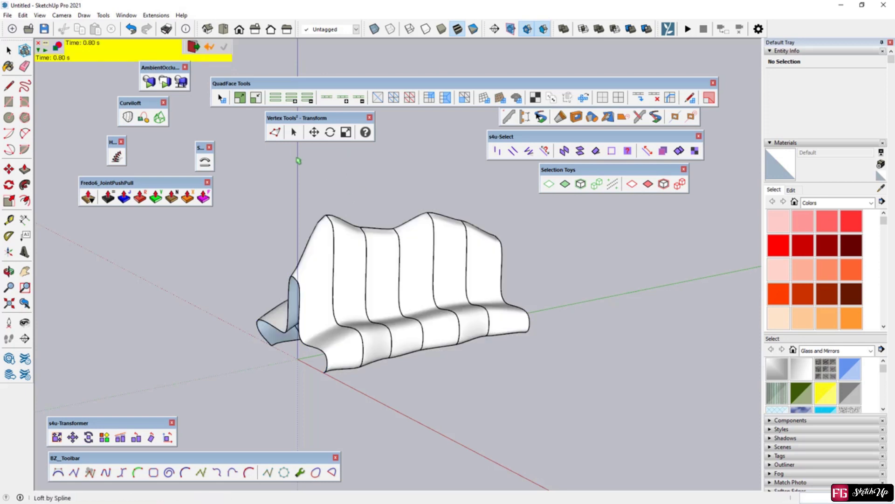
key(space)
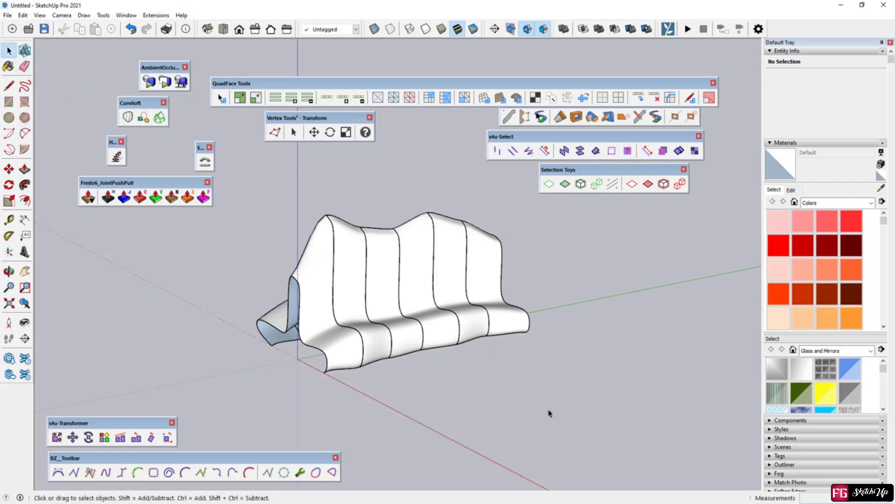
Step: Select only the model's edges and delete them, leaving a clean smooth surface
middle_drag(470, 351, 546, 410)
key(ctrl+a)
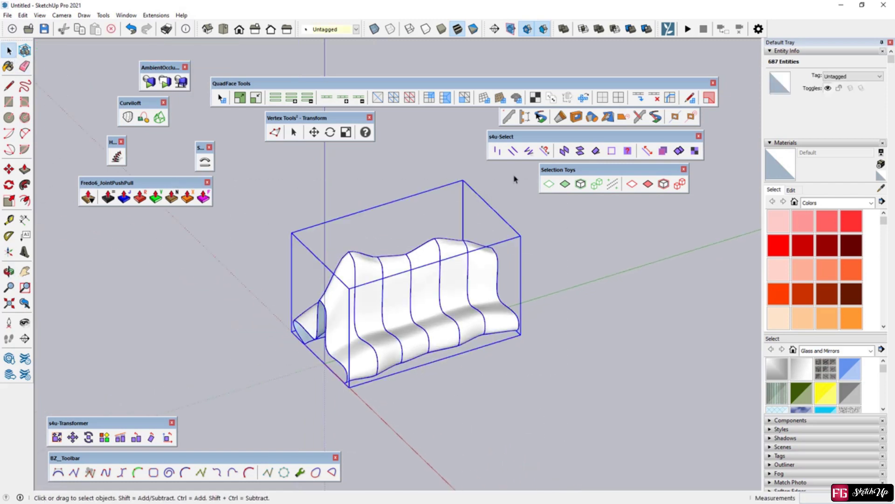
click(548, 185)
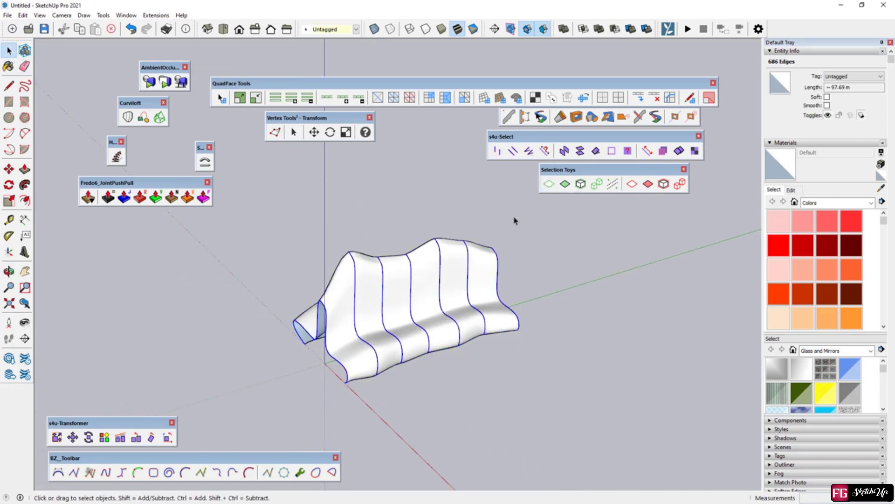
key(Delete)
Step: Draw a rectangular face at the origin and move it to the surface's left end
key(r)
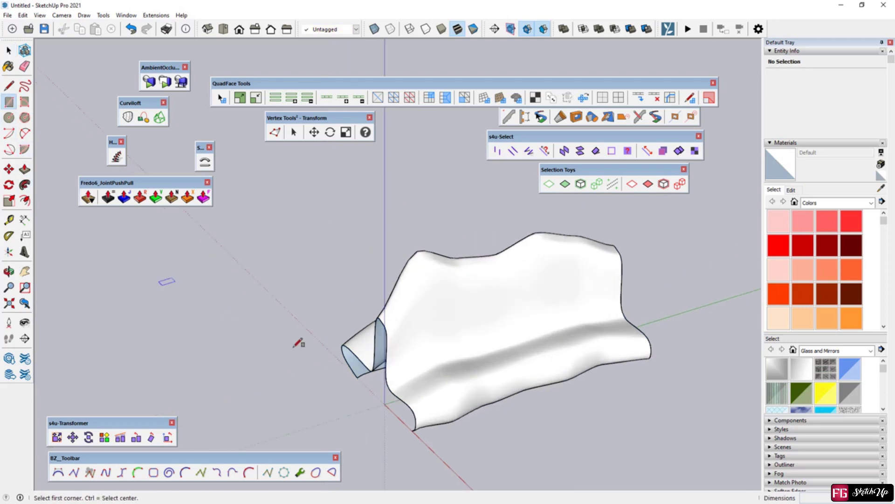
middle_drag(300, 340, 486, 340)
click(430, 397)
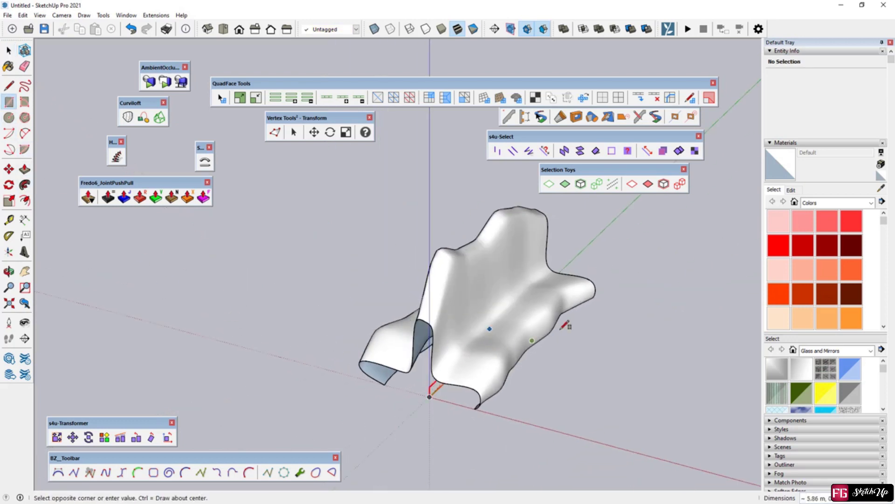
click(686, 267)
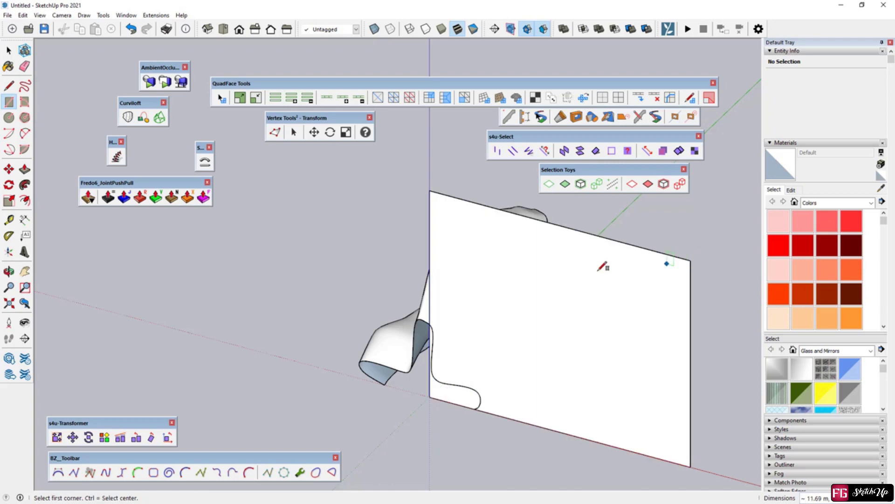
middle_drag(604, 259, 413, 296)
key(space)
double_click(482, 312)
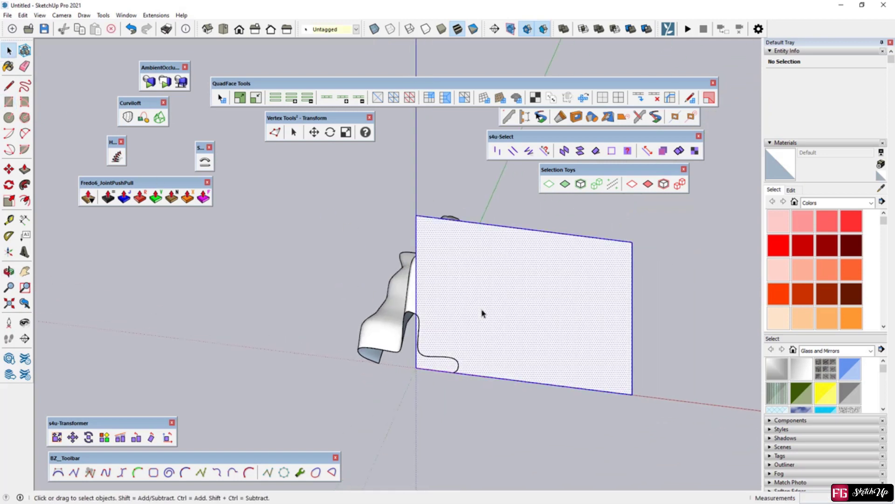
key(m)
click(500, 344)
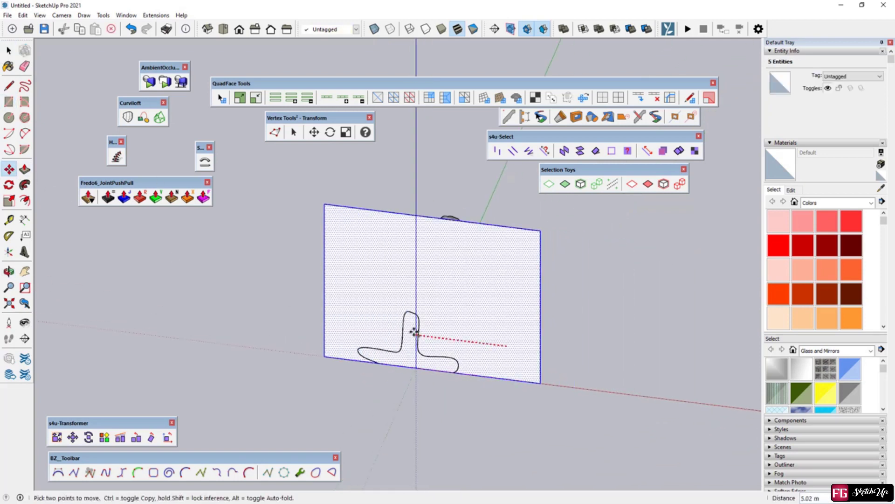
click(405, 334)
Step: Ctrl-copy the face to the surface's right end and array it into 12 evenly spaced faces
middle_drag(455, 335, 244, 334)
click(390, 363)
key(ctrl)
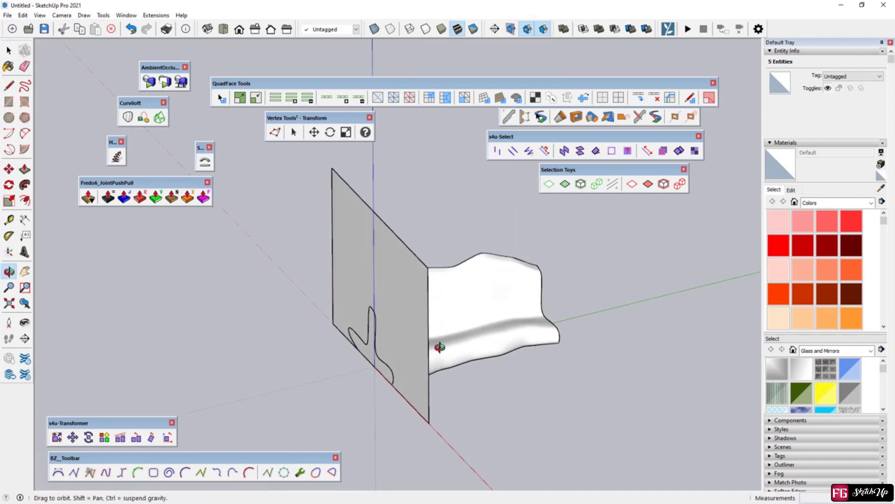
middle_drag(440, 344, 515, 380)
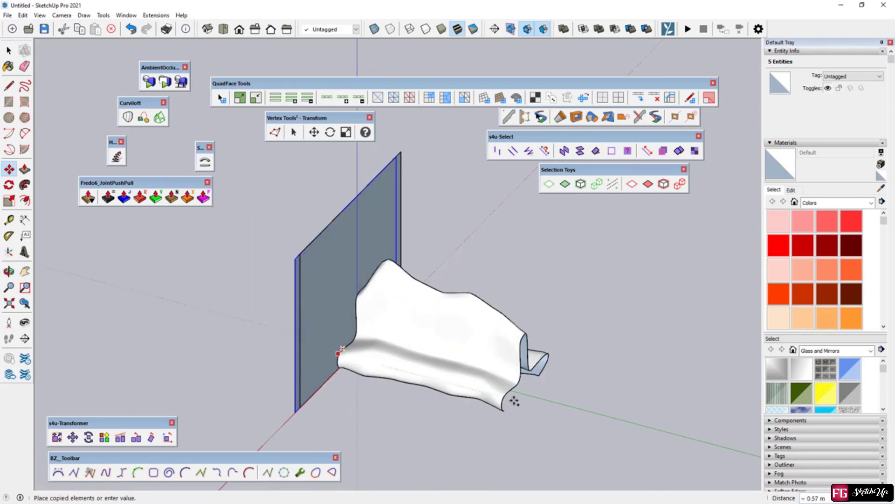
click(498, 394)
text(/1)
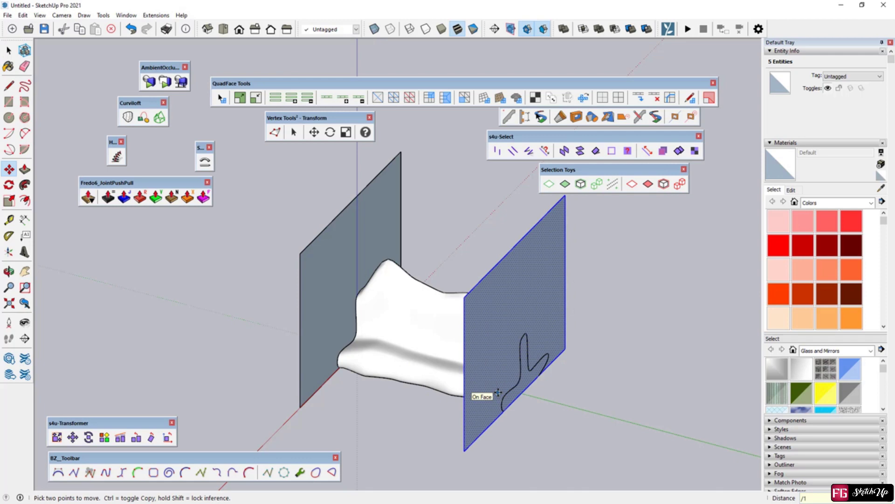
text(2)
key(Return)
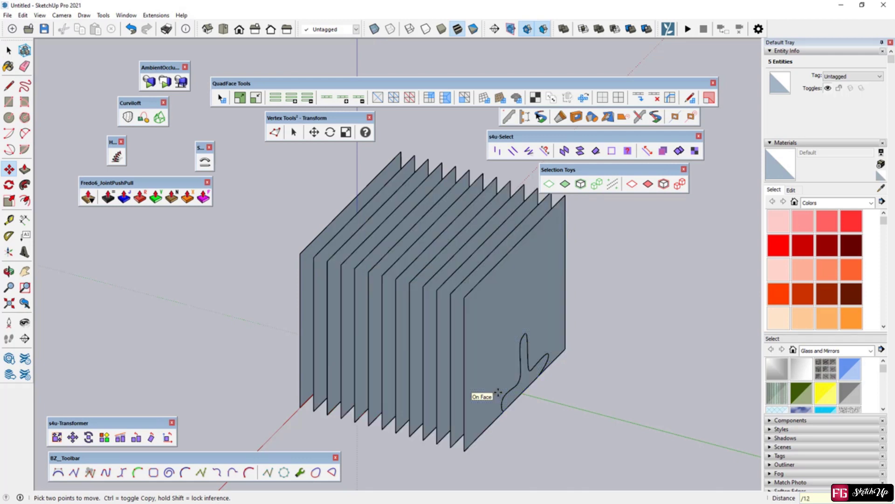
mouse_move(498, 394)
middle_down()
mouse_move(486, 343)
mouse_move(448, 350)
mouse_move(331, 229)
middle_up()
key(space)
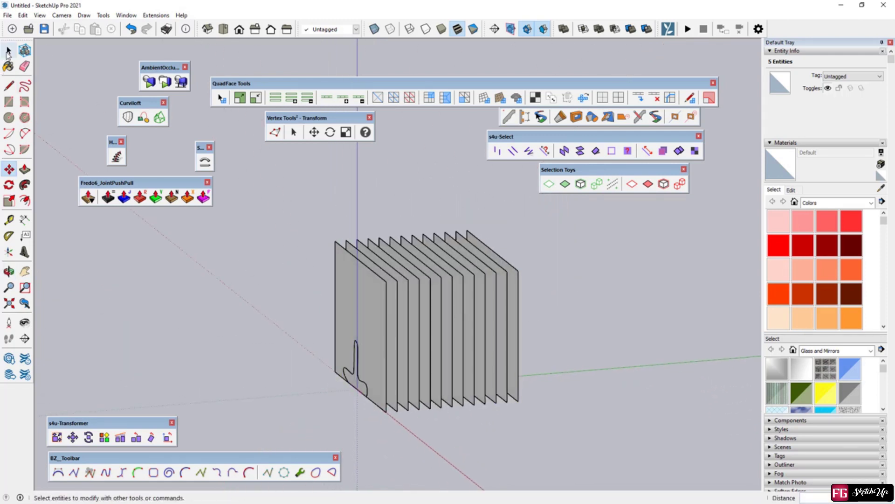
click(506, 422)
Step: Window-select everything and run Intersect Faces > With Model to cut cross-section edges
drag(231, 146, 253, 162)
right_click(397, 331)
mouse_move(430, 269)
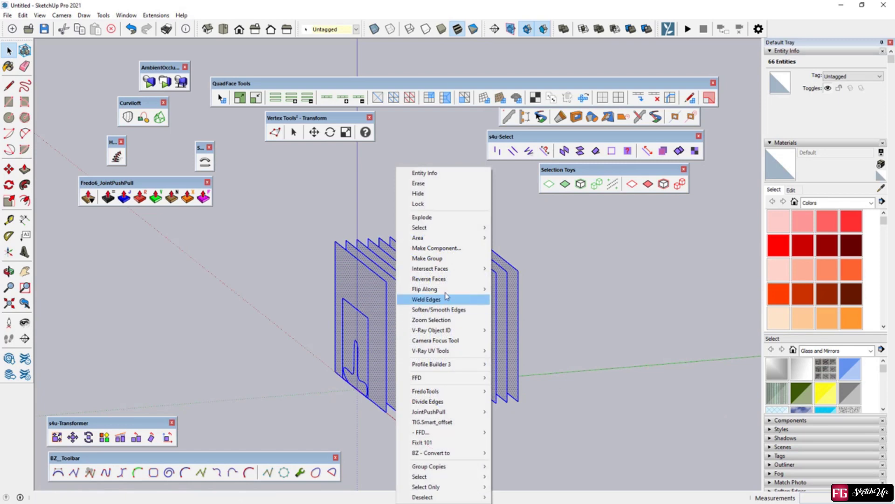
click(520, 269)
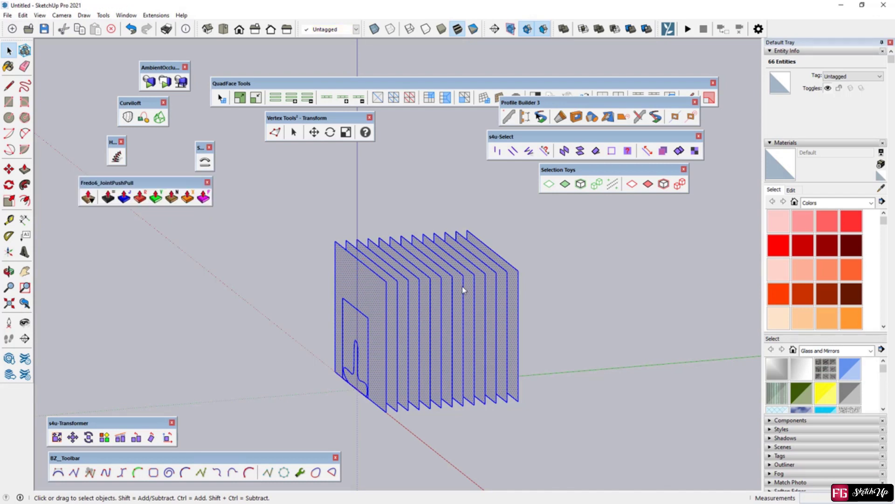
mouse_move(562, 294)
middle_down()
mouse_move(424, 335)
mouse_move(578, 354)
mouse_move(536, 380)
mouse_move(427, 390)
mouse_move(562, 324)
middle_up()
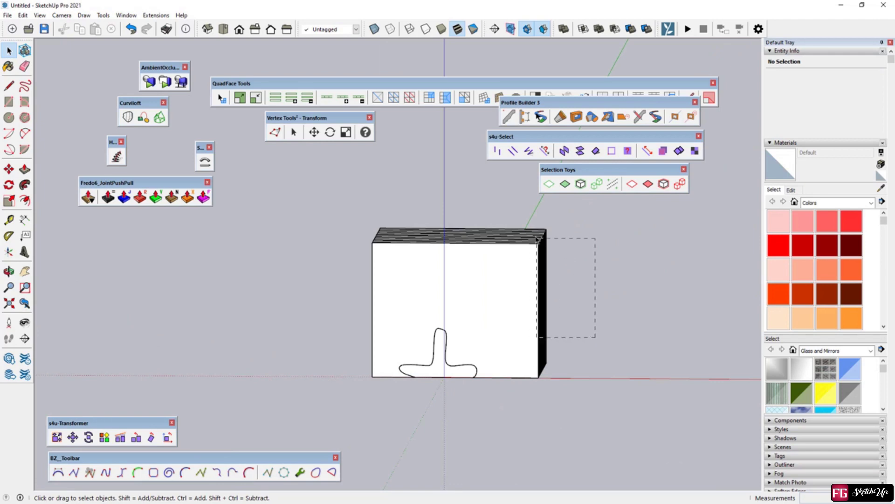
middle_drag(536, 238, 550, 410)
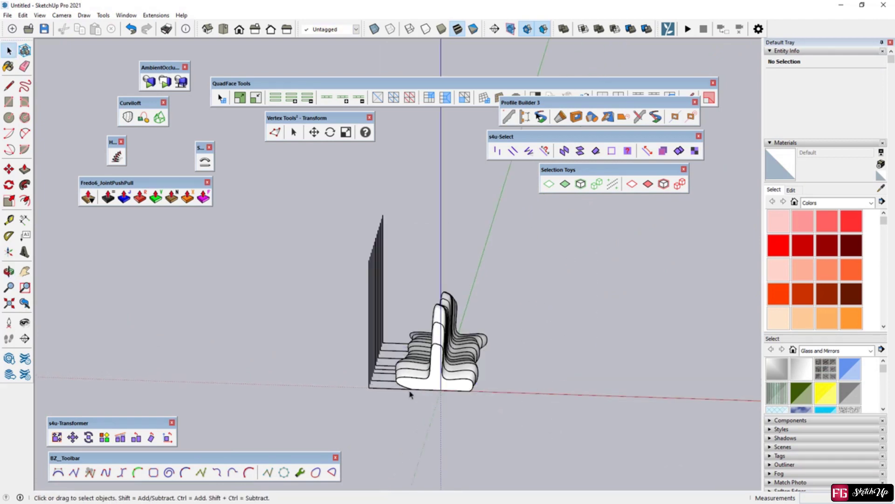
Step: Paint the wavy surface with Translucent Glass Blue and select the surface group
middle_drag(385, 404, 408, 397)
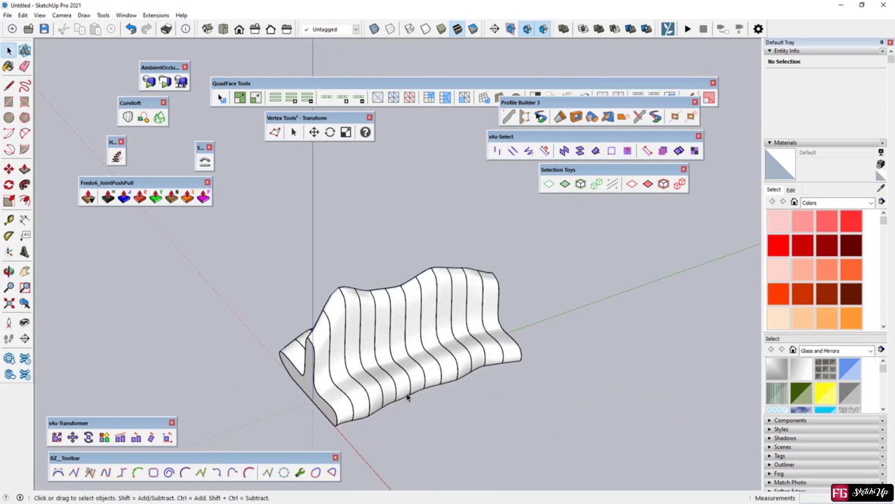
click(849, 368)
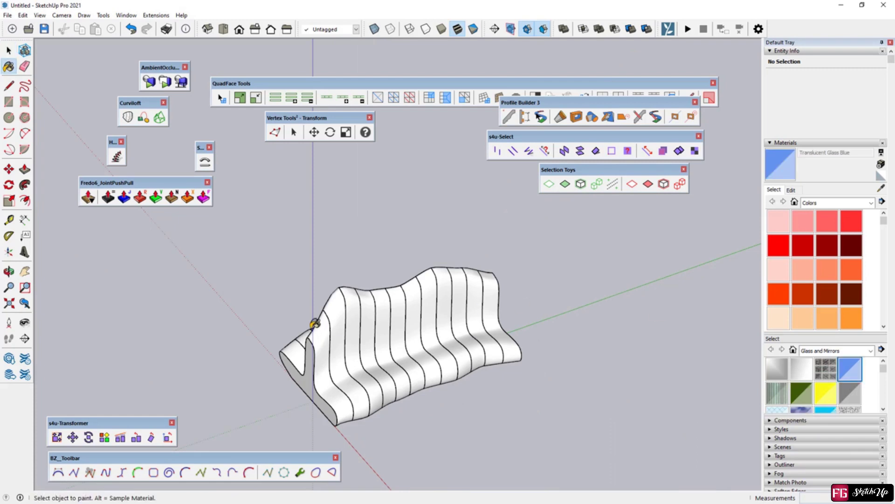
scroll(314, 320, up, 2)
click(347, 305)
middle_drag(347, 306, 294, 210)
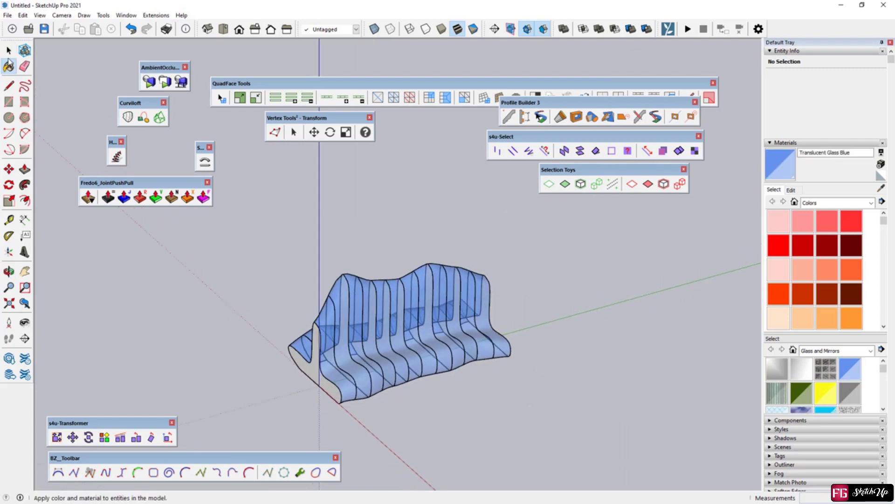
click(8, 50)
mouse_move(310, 376)
middle_down()
mouse_move(486, 375)
mouse_move(458, 367)
mouse_move(351, 278)
middle_up()
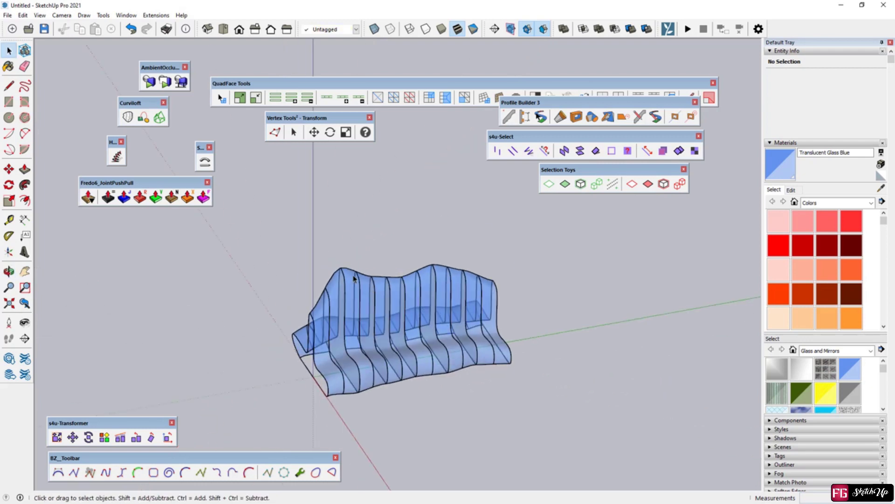
click(355, 278)
Step: Hide the glass surface group and window-select the remaining profile curves for Vertex Tools
right_click(353, 278)
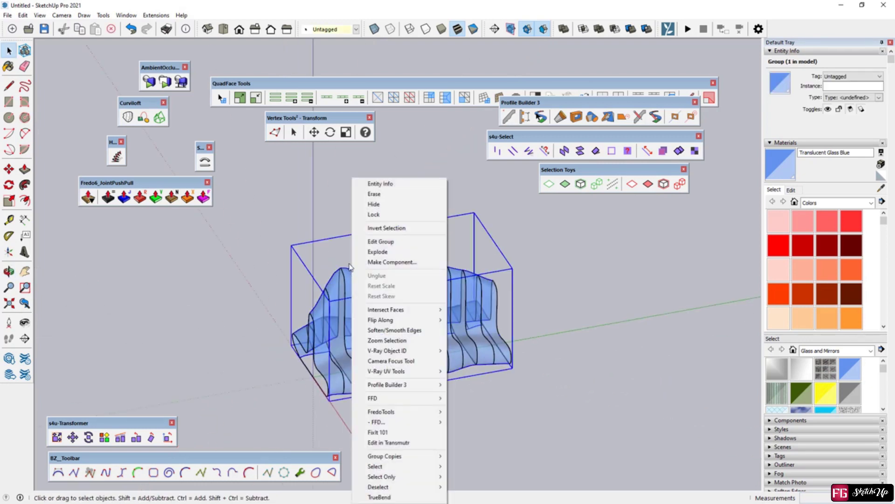
click(377, 206)
mouse_move(467, 389)
middle_down()
mouse_move(559, 275)
mouse_move(442, 343)
mouse_move(415, 344)
mouse_move(314, 413)
mouse_move(371, 394)
mouse_move(341, 396)
mouse_move(425, 379)
mouse_move(295, 324)
mouse_move(473, 359)
mouse_move(563, 426)
middle_up()
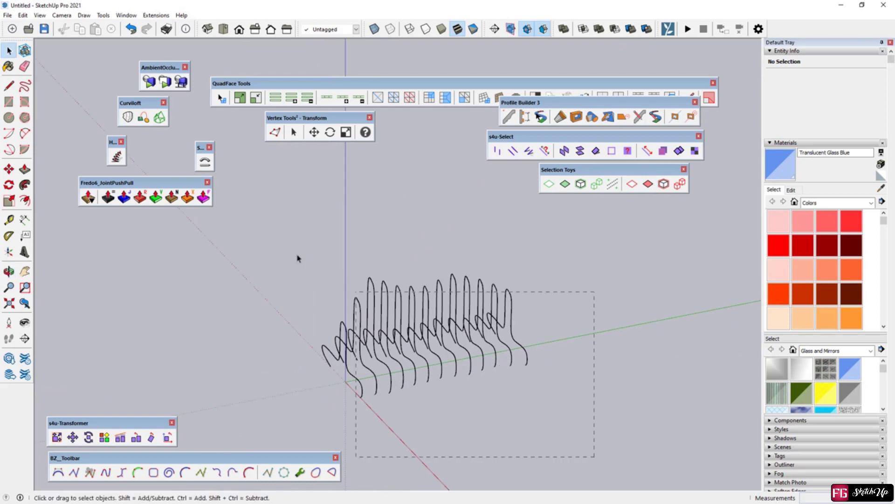
drag(298, 258, 260, 303)
mouse_move(260, 304)
middle_down()
mouse_move(294, 287)
mouse_move(327, 318)
mouse_move(651, 381)
middle_up()
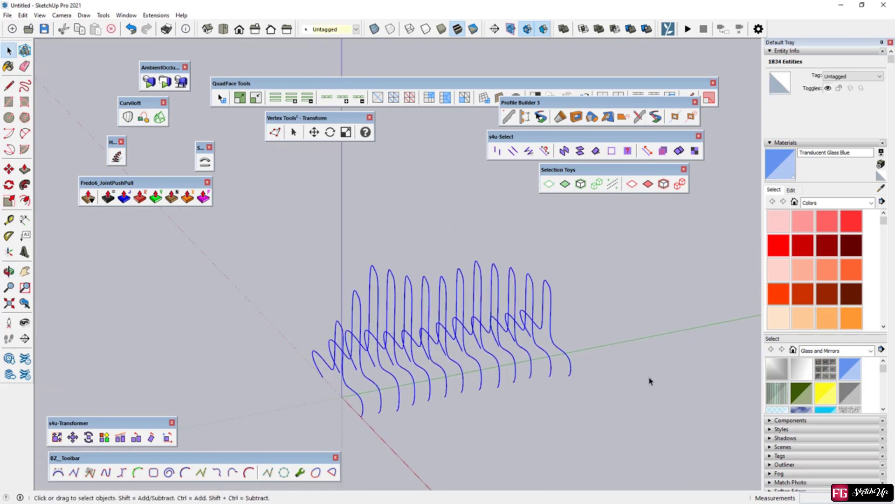
click(275, 132)
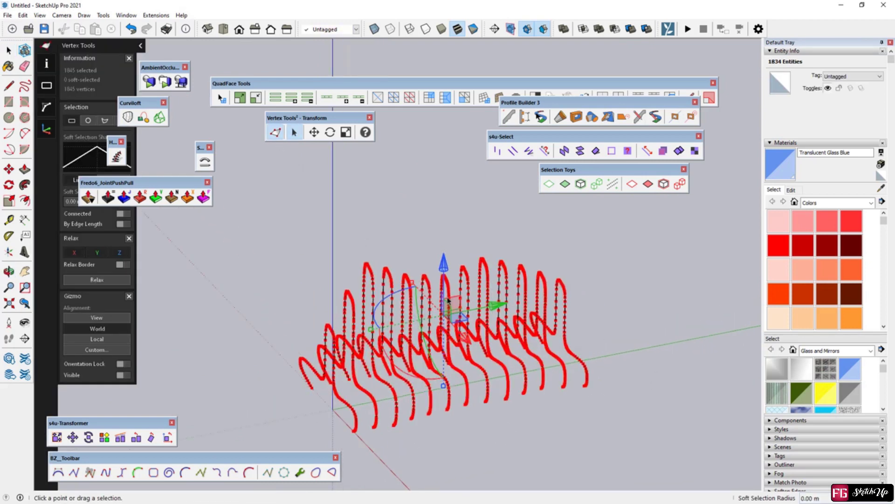
scroll(514, 315, up, 2)
Step: Extrude the profile edges about 0.22 m with the Vertex Tools gizmo into thin rib bands
drag(487, 311, 479, 316)
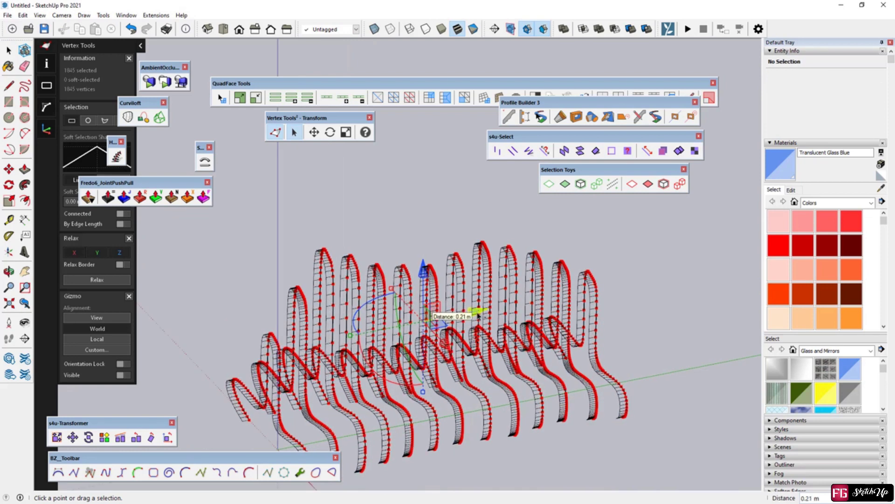
click(478, 316)
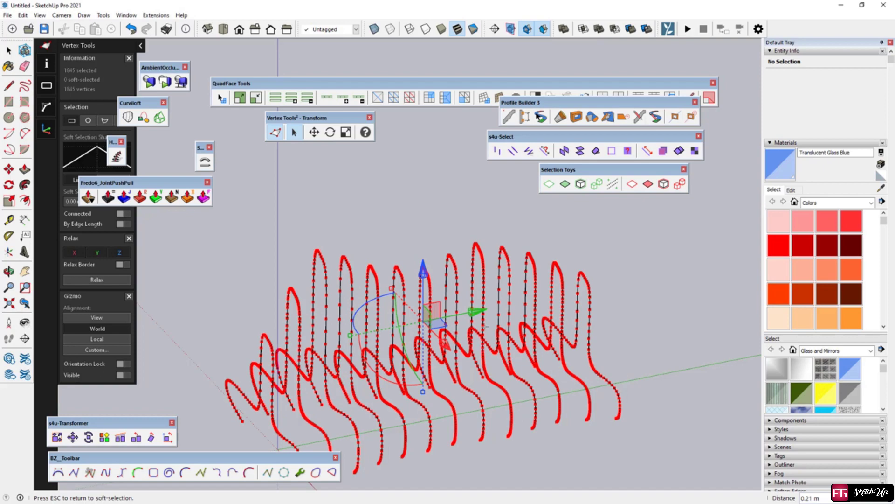
drag(476, 316, 467, 318)
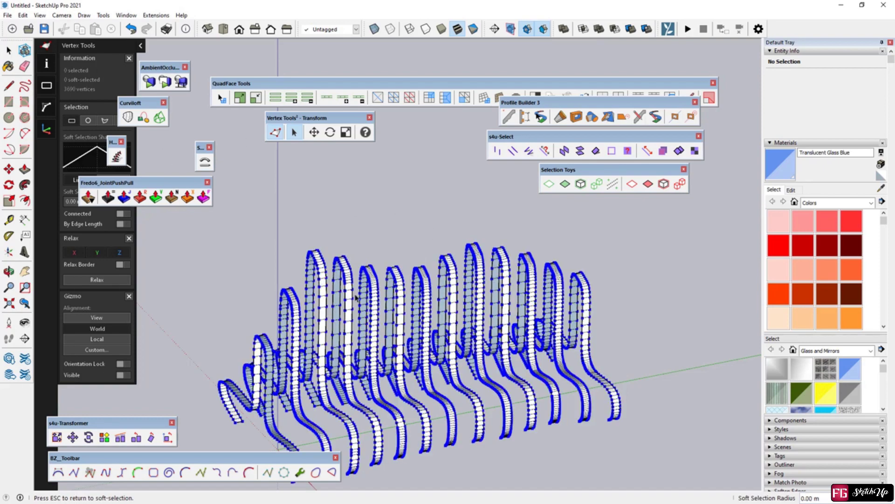
key(o)
drag(356, 298, 372, 294)
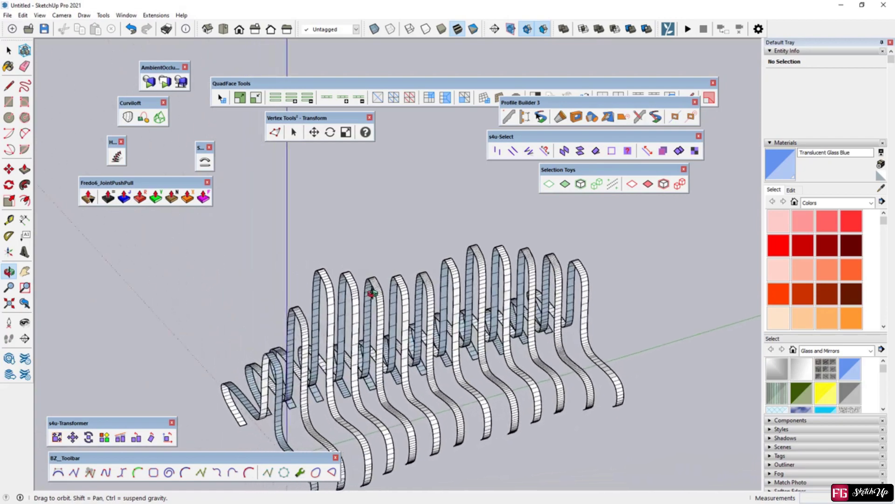
middle_drag(370, 294, 308, 252)
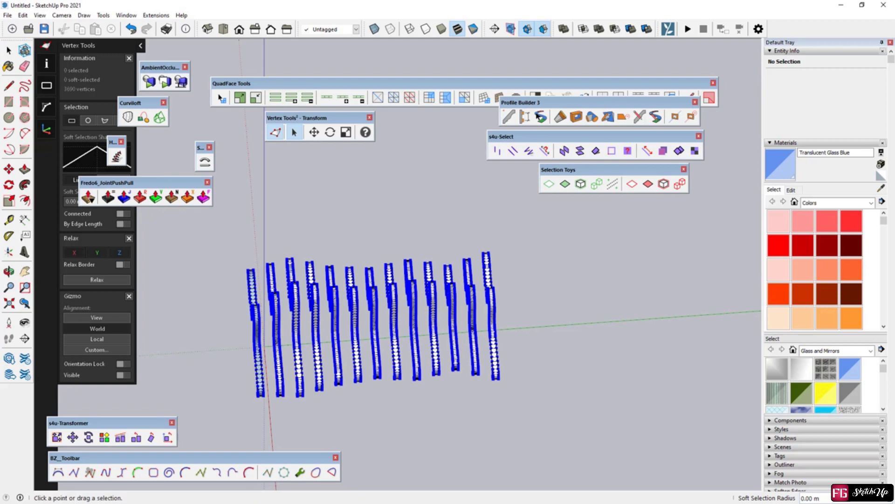
Step: Run Fredo6 AutoReverseFaces on the whole model so all rib faces point outward
click(148, 251)
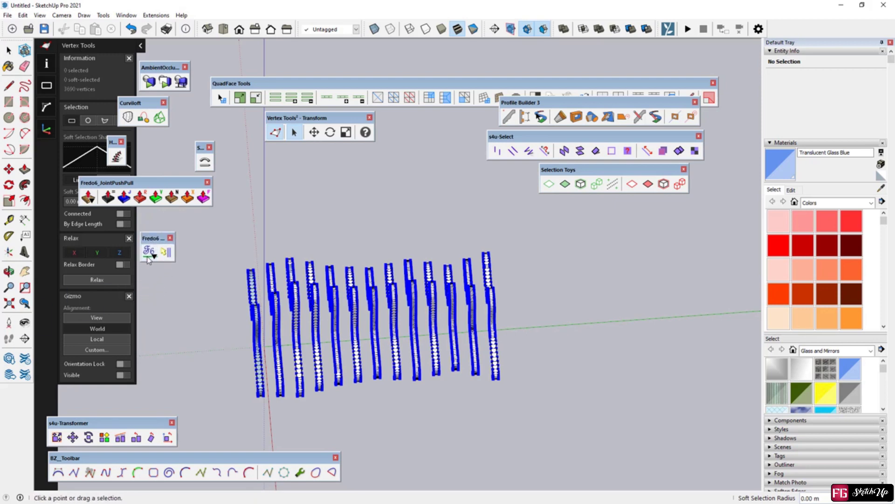
click(85, 266)
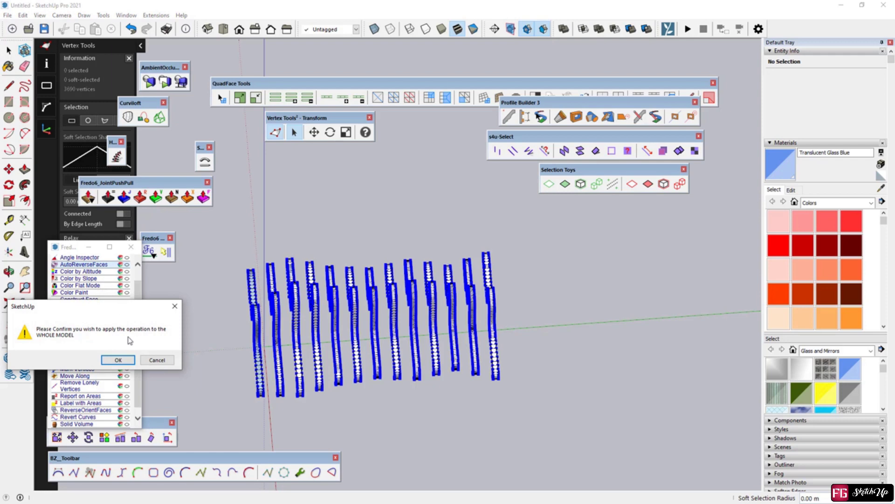
click(119, 361)
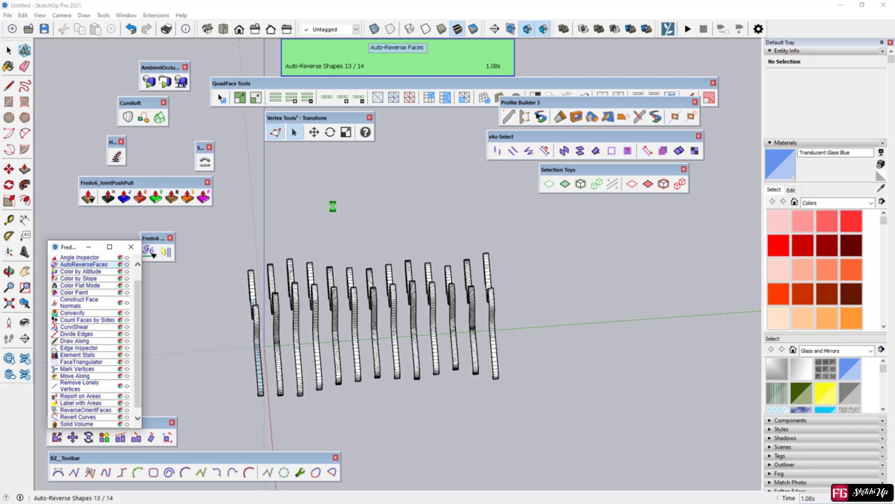
mouse_move(263, 389)
middle_down()
mouse_move(415, 339)
mouse_move(513, 406)
middle_up()
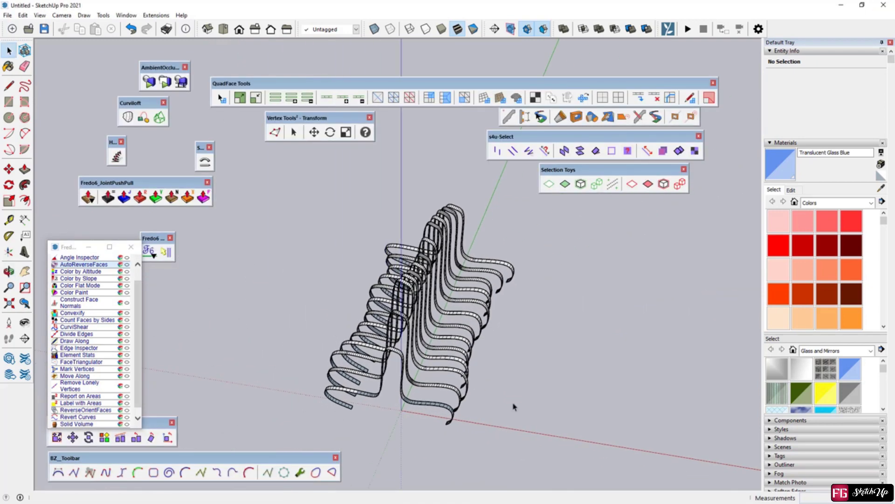
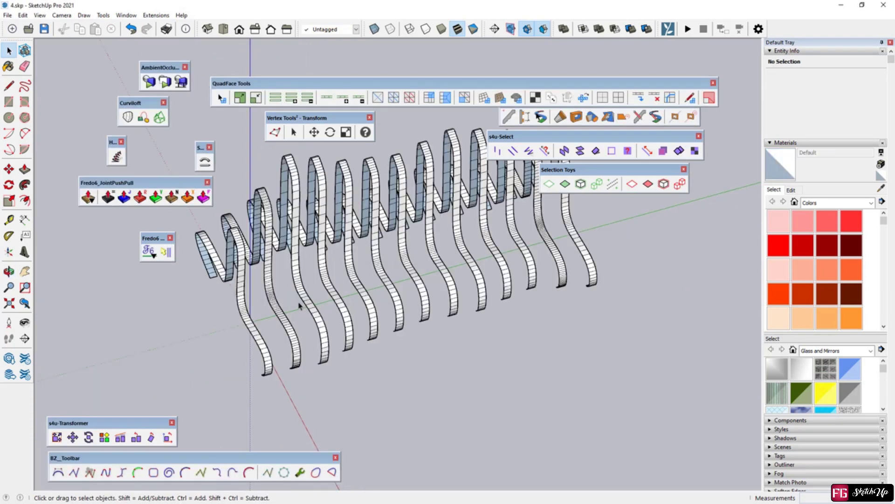
scroll(246, 308, down, 3)
Step: Window-select all the wavy section ribs at once and start Joint PushPull on them
mouse_move(247, 308)
middle_down()
mouse_move(284, 359)
mouse_move(203, 312)
mouse_move(394, 366)
mouse_move(353, 326)
middle_up()
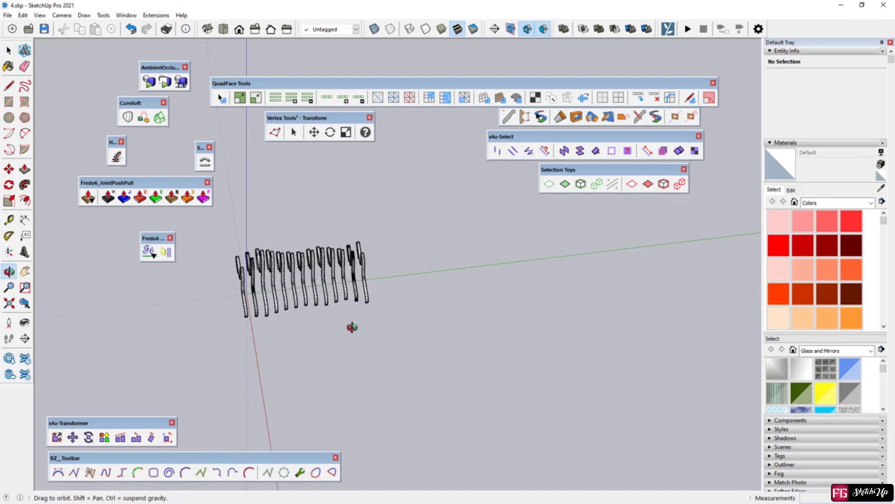
drag(513, 394, 140, 226)
mouse_move(140, 226)
middle_down()
mouse_move(230, 316)
mouse_move(277, 206)
mouse_move(214, 114)
middle_up()
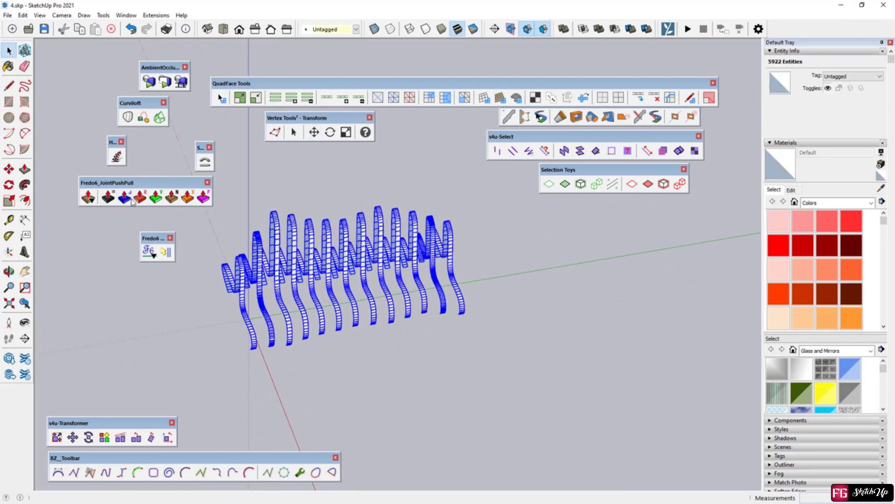
click(110, 198)
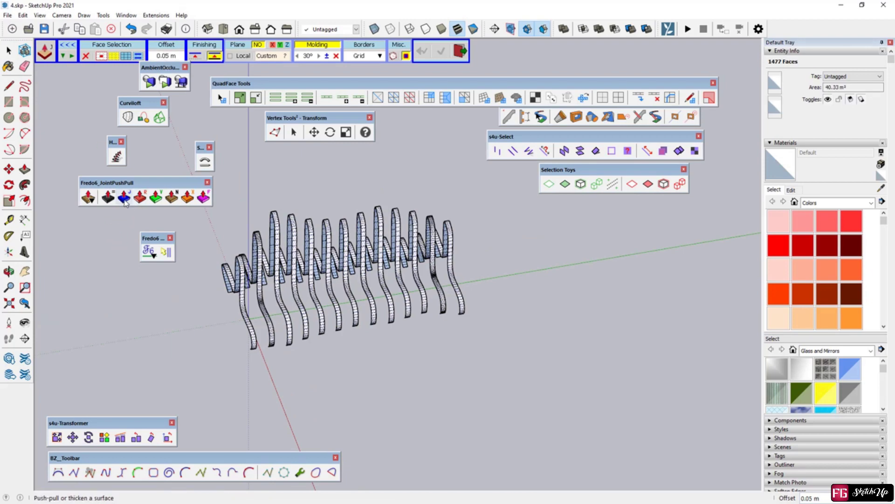
scroll(240, 259, up, 2)
scroll(241, 259, up, 2)
Step: Thicken the rib faces with Joint PushPull at a 0.05 m offset and generate the geometry
click(239, 260)
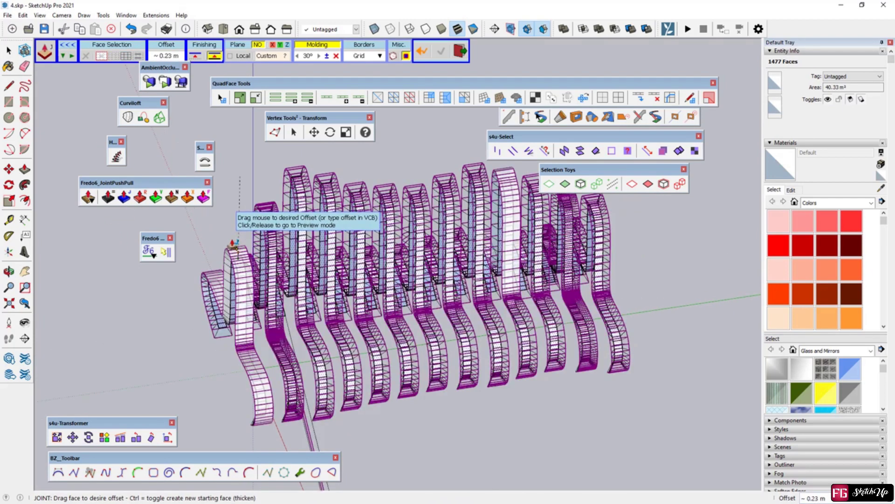
click(170, 56)
text(0.05)
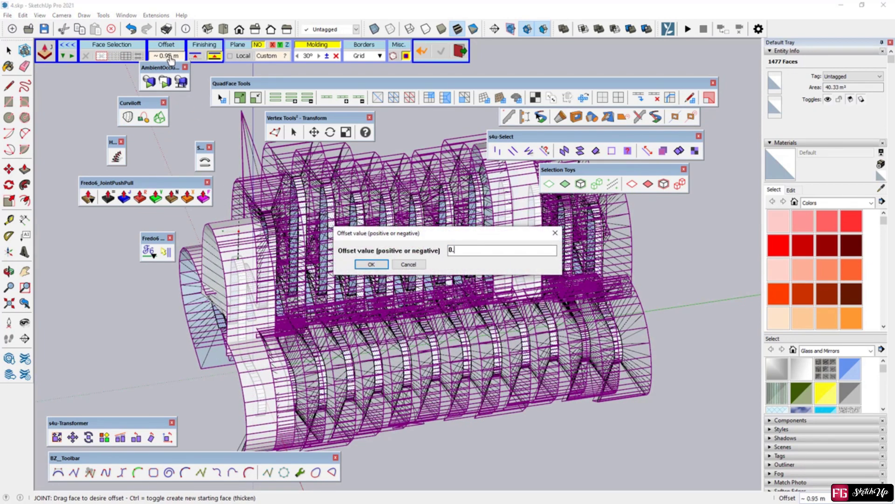
click(372, 264)
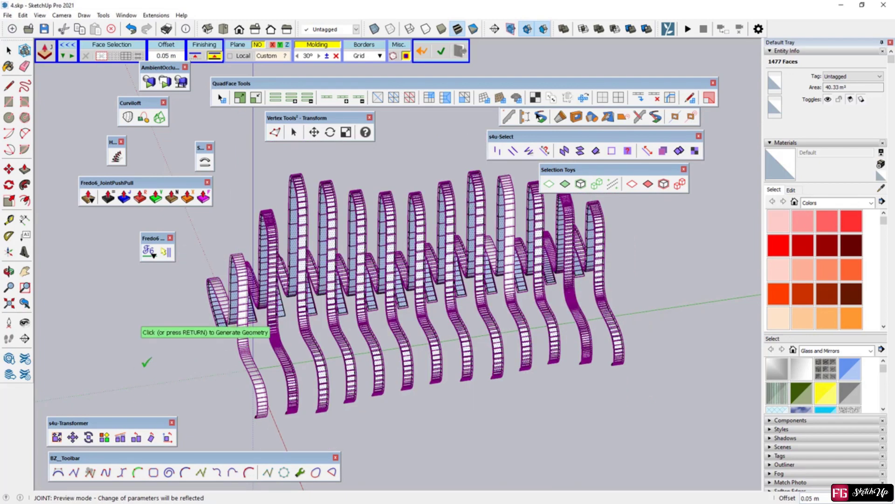
click(146, 362)
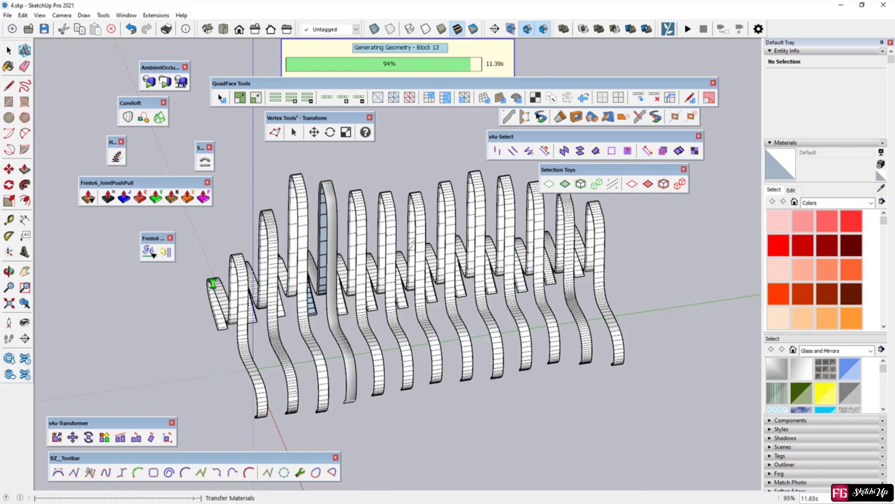
click(40, 15)
Step: Unhide the blue glass surface inside the ribs and inspect the finished bench from one end
key(Left)
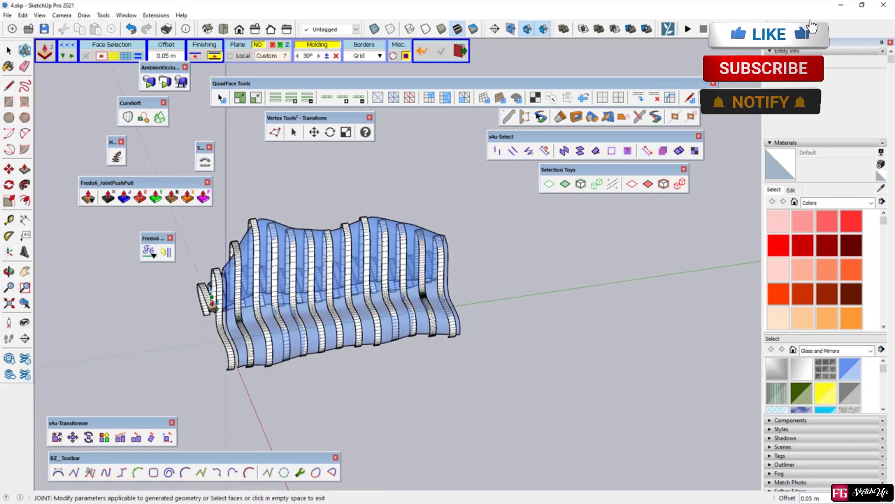
mouse_move(432, 254)
middle_down()
mouse_move(557, 242)
mouse_move(260, 331)
middle_up()
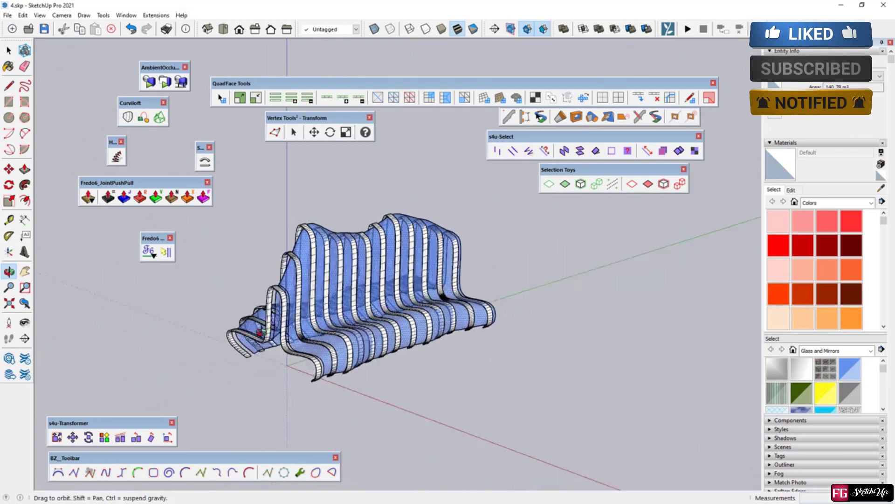
mouse_move(262, 330)
middle_down()
mouse_move(366, 408)
mouse_move(299, 361)
middle_up()
key(j)
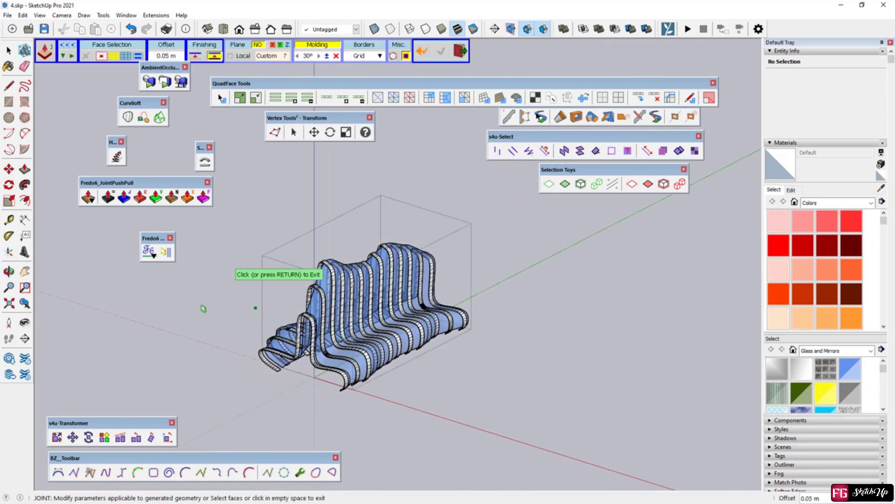